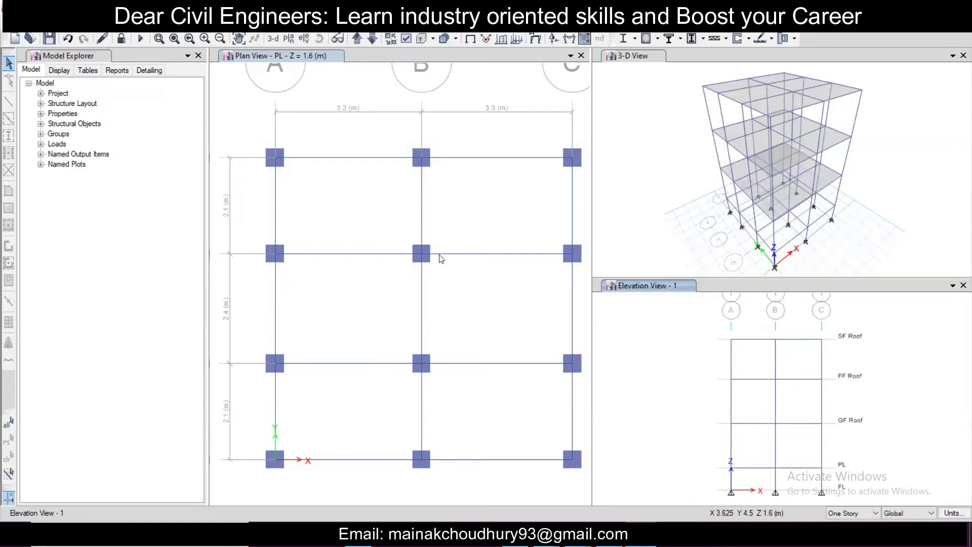
click(86, 22)
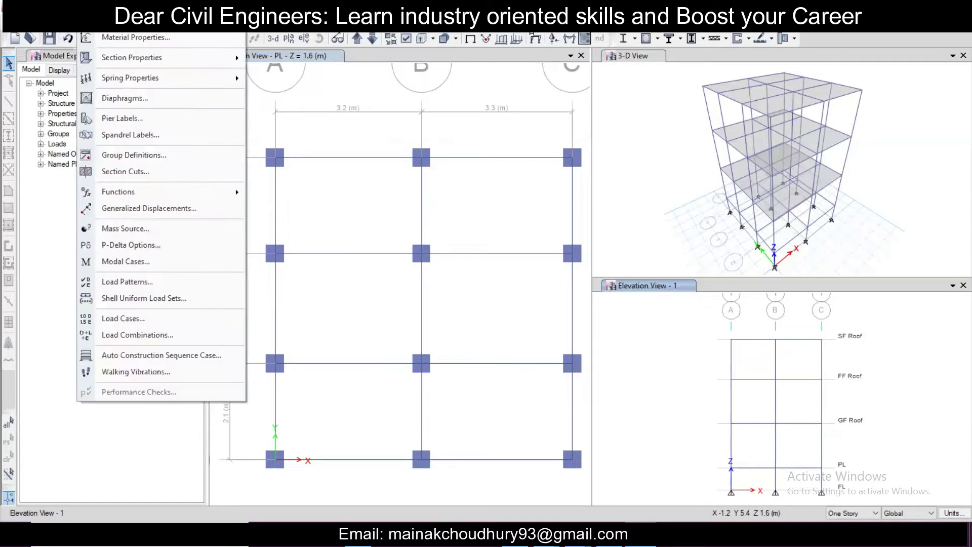
click(96, 38)
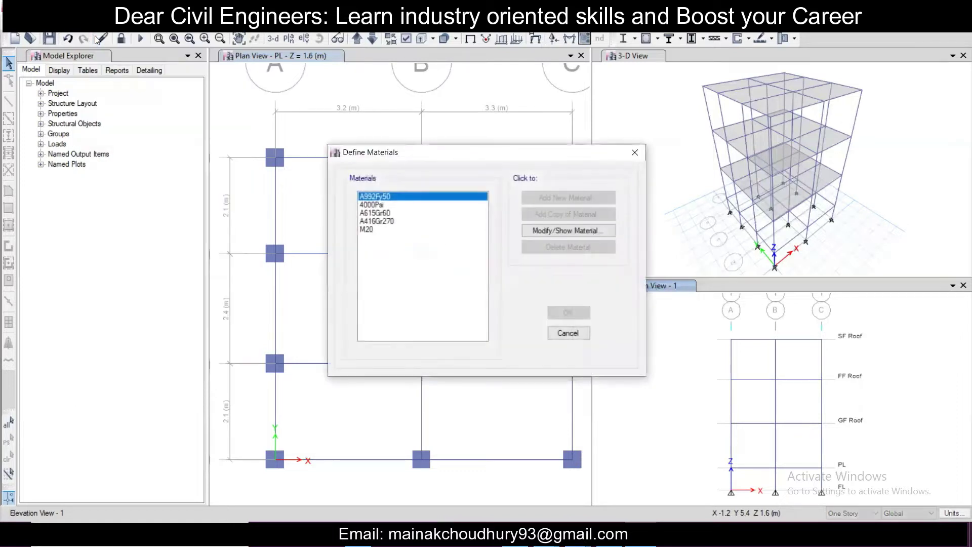
click(374, 230)
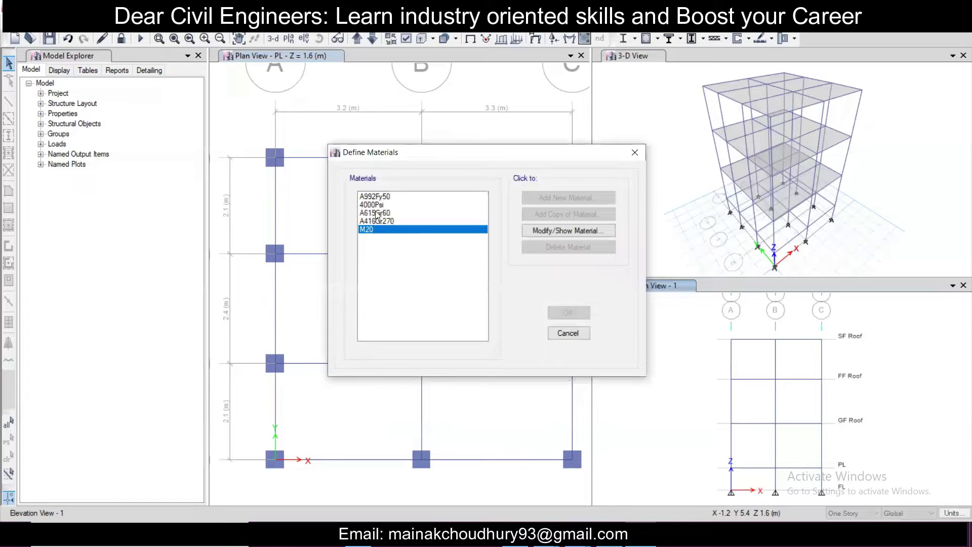
click(378, 214)
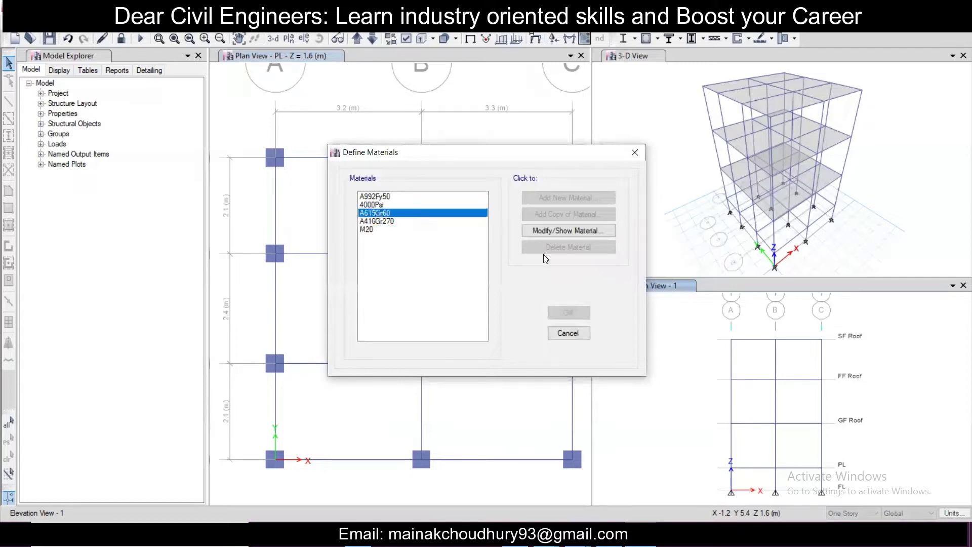
click(553, 231)
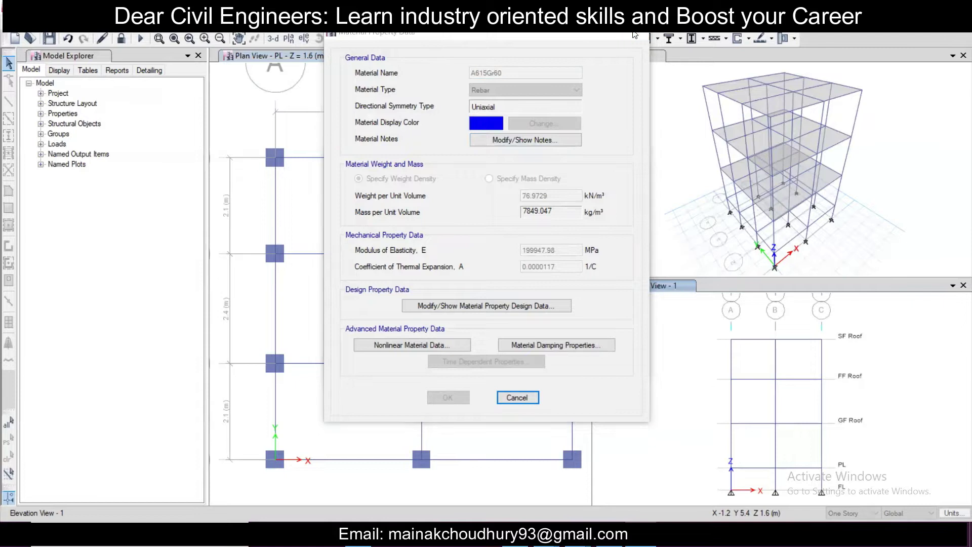
click(635, 35)
click(637, 155)
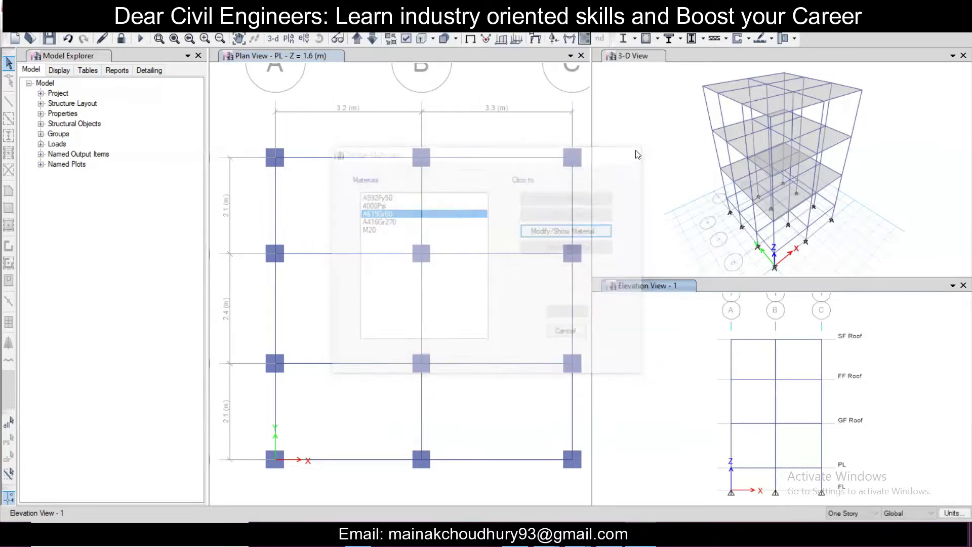
Unlock the model, accepting deletion of its analysis results, and rename the A615Gr60 material to Fe 500D, keeping its type as Rebar
click(122, 39)
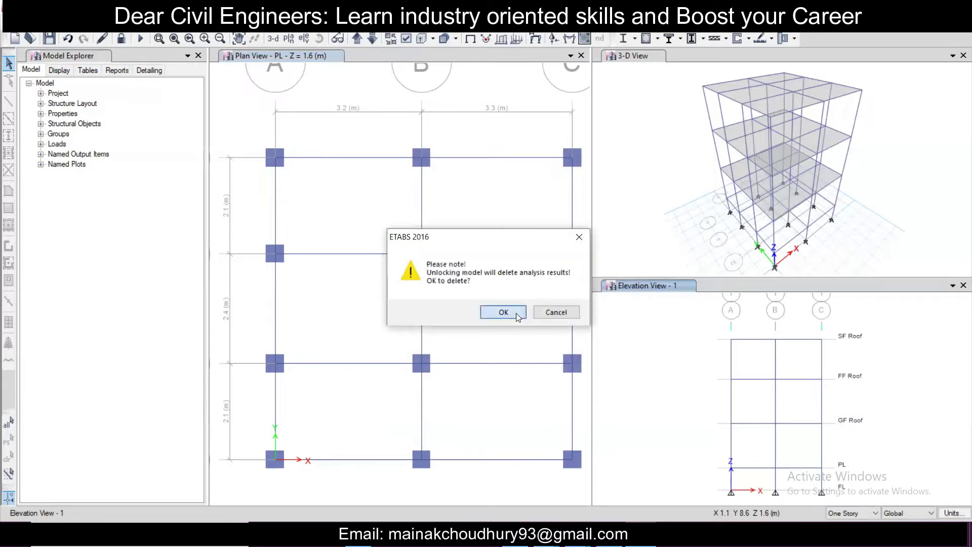
click(504, 312)
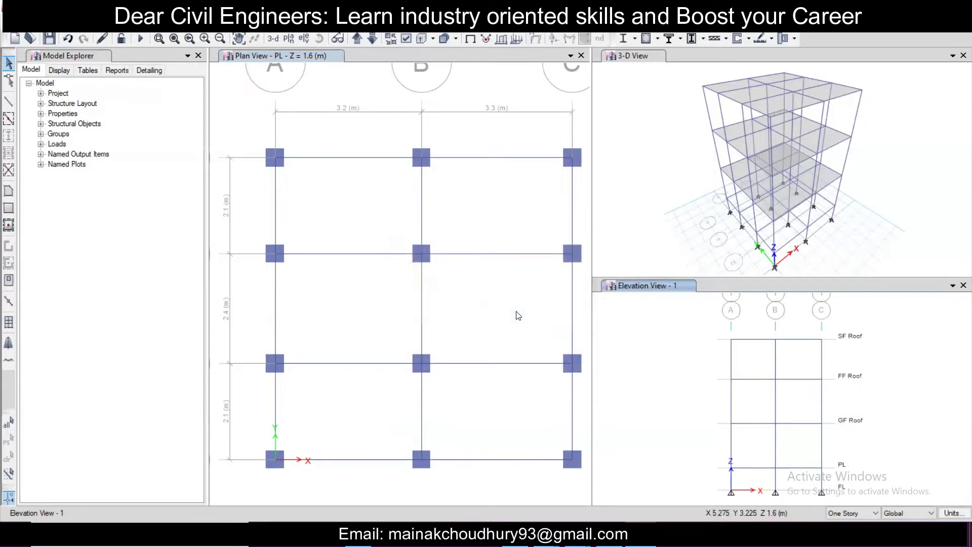
click(96, 28)
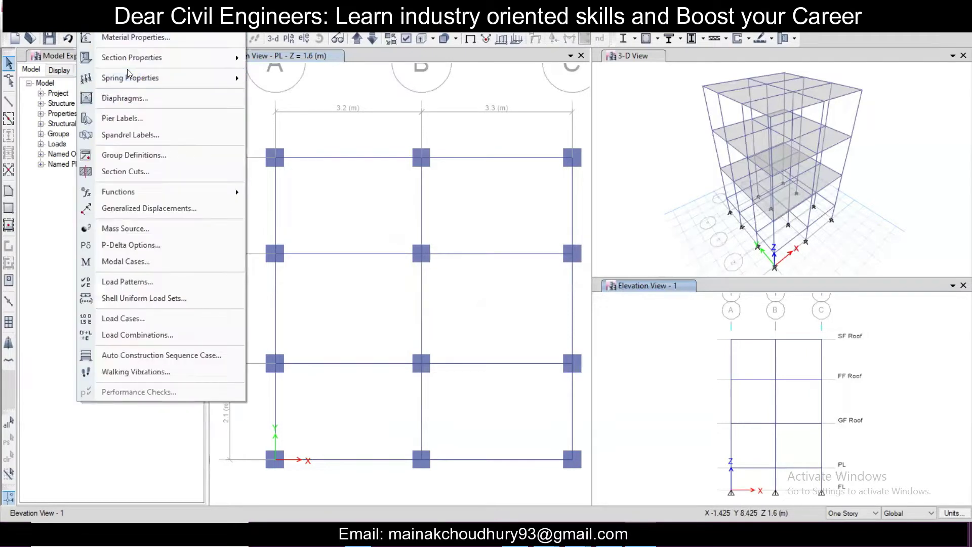
click(151, 43)
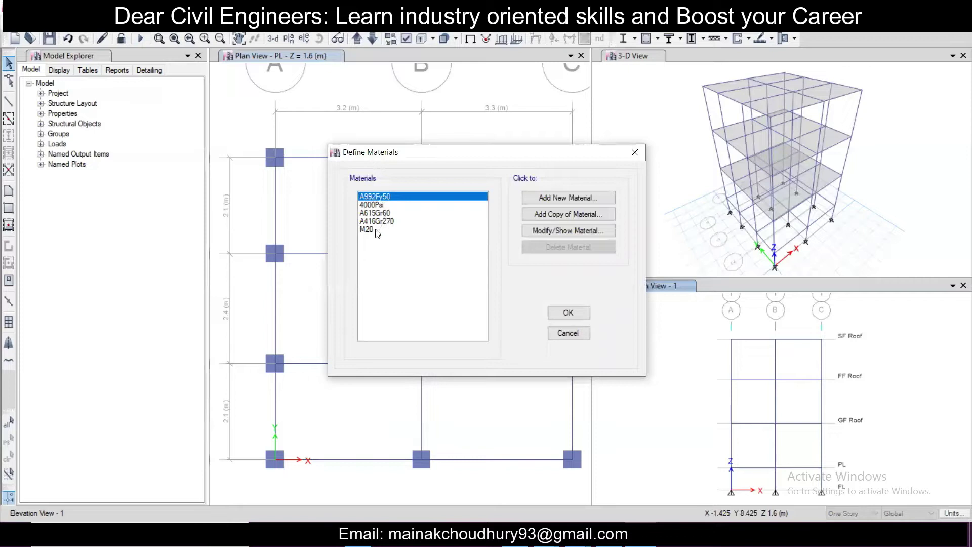
click(376, 231)
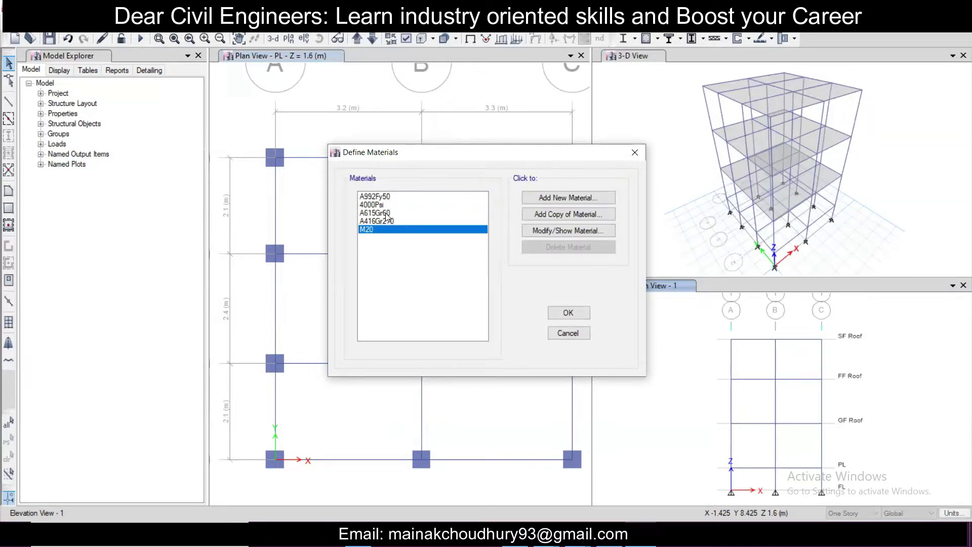
click(386, 213)
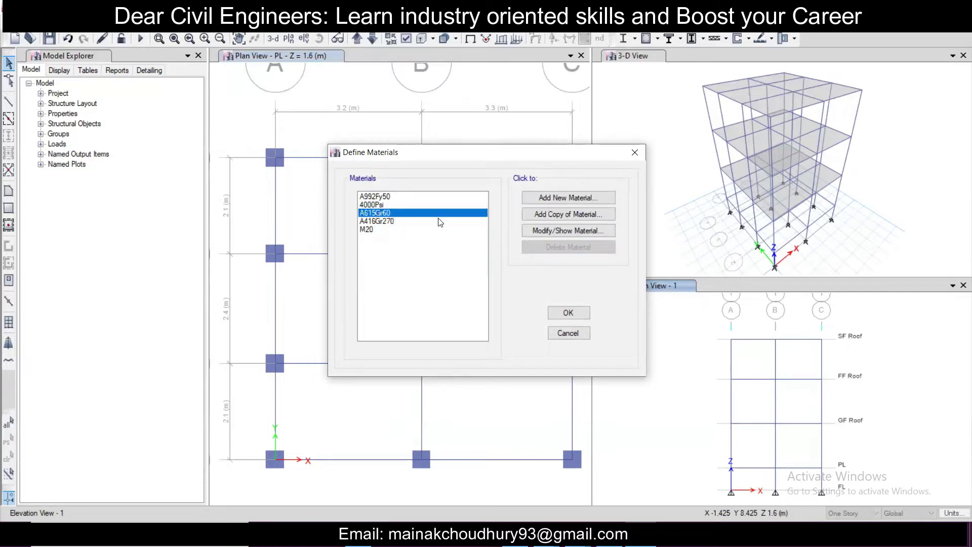
click(530, 229)
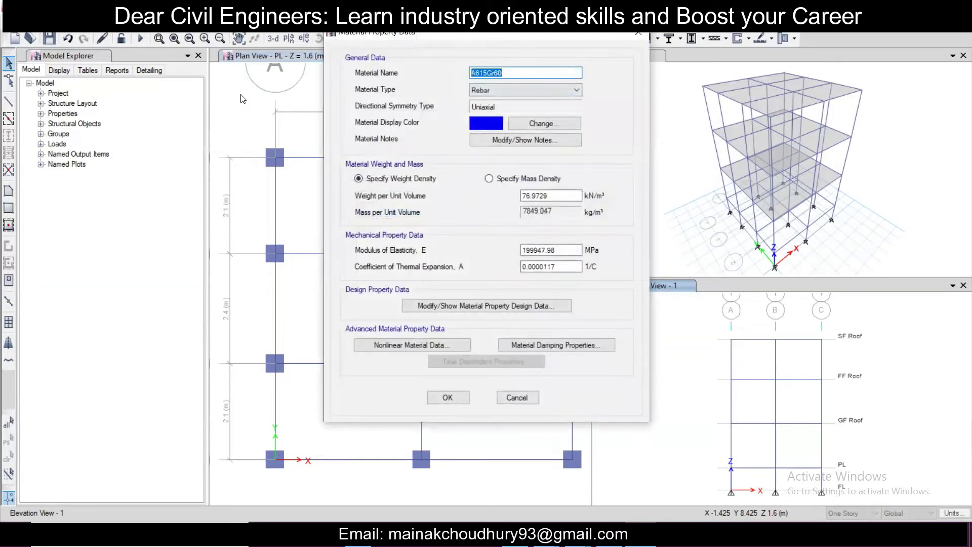
text(Fe 500D)
click(498, 90)
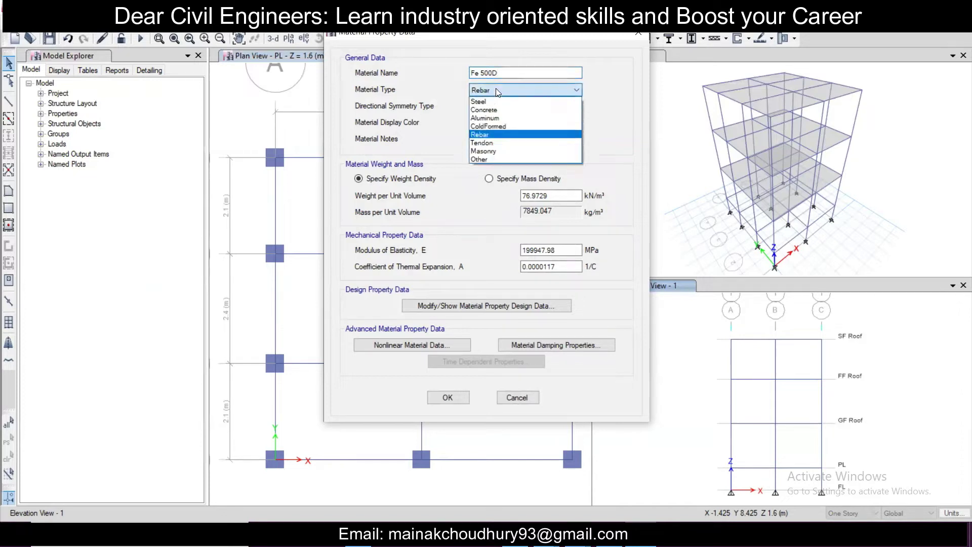
click(498, 91)
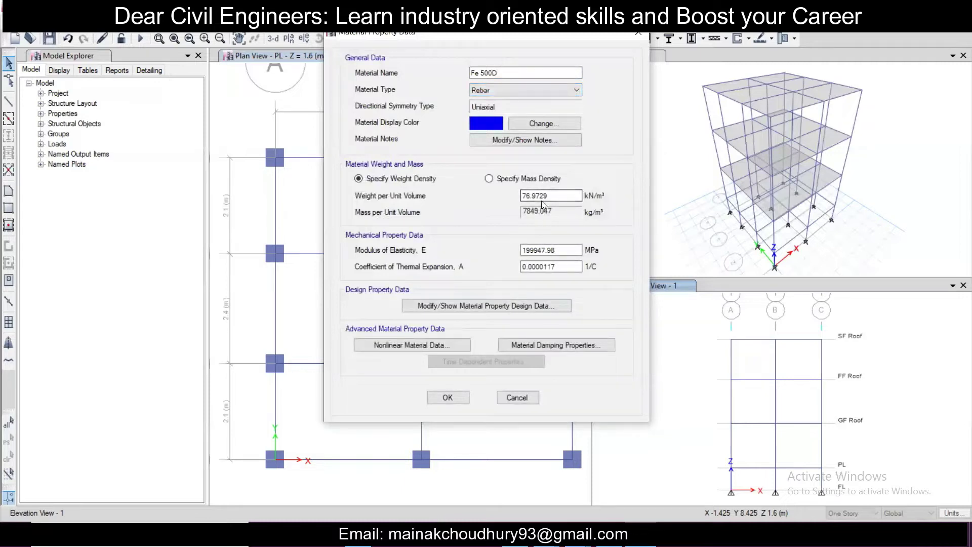
Set the Fe 500D design strengths to Fy 500, Fu 610, Fye 550 and Fue 671 MPa, and save the material definitions
click(495, 308)
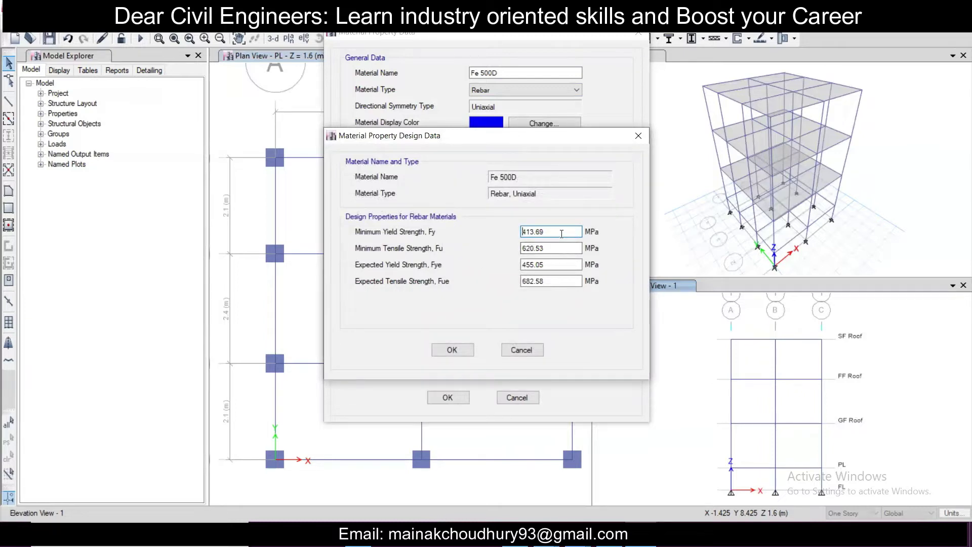
drag(561, 234, 402, 210)
text(500)
key(Tab)
text(610)
double_click(557, 265)
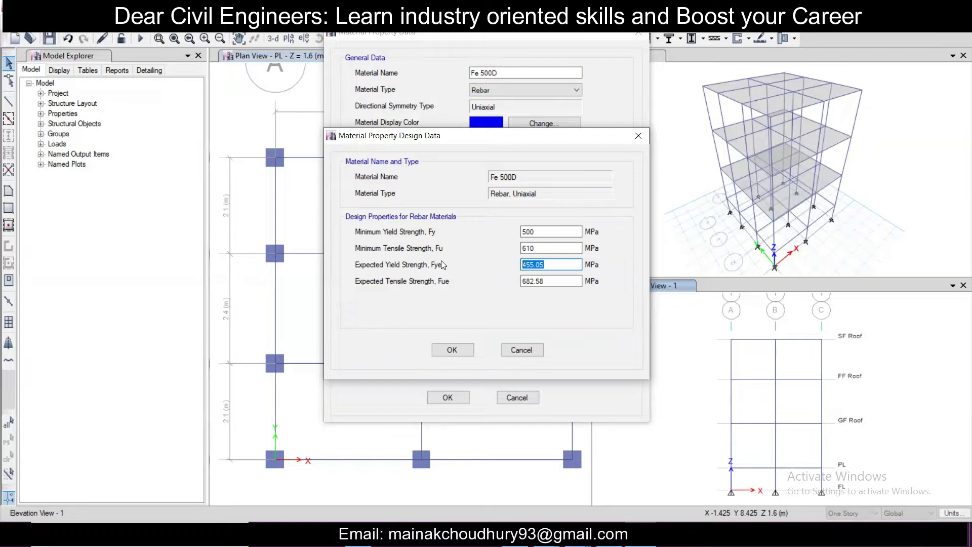
text(550)
key(Tab)
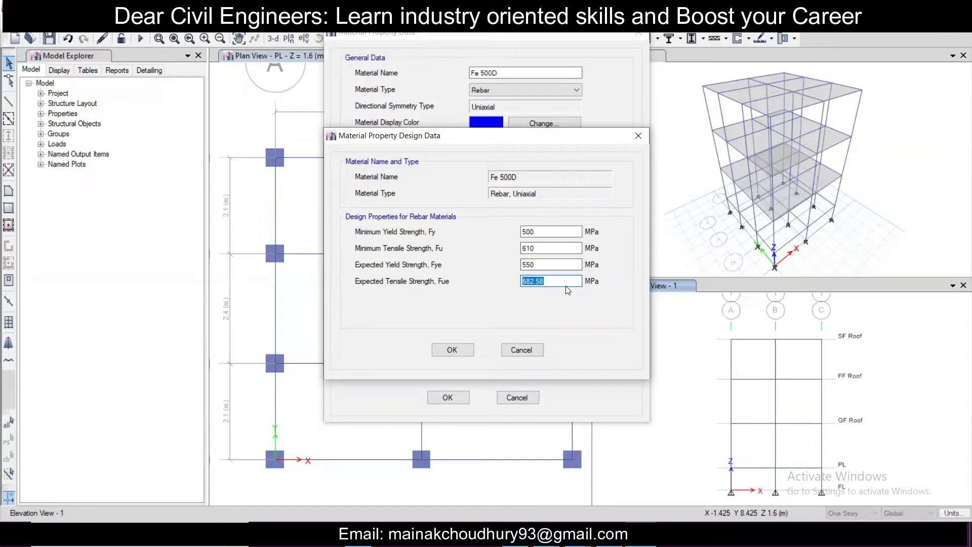
text(671)
click(458, 351)
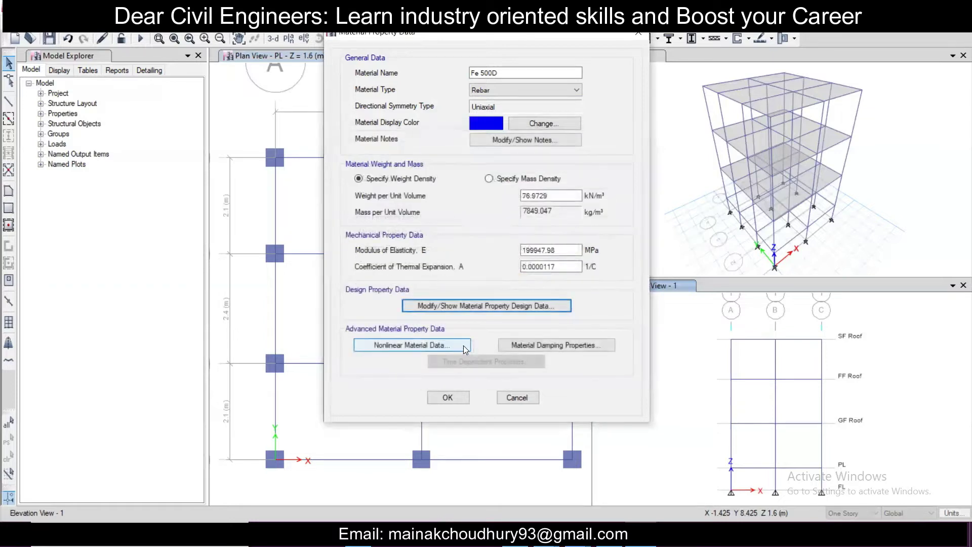
click(462, 398)
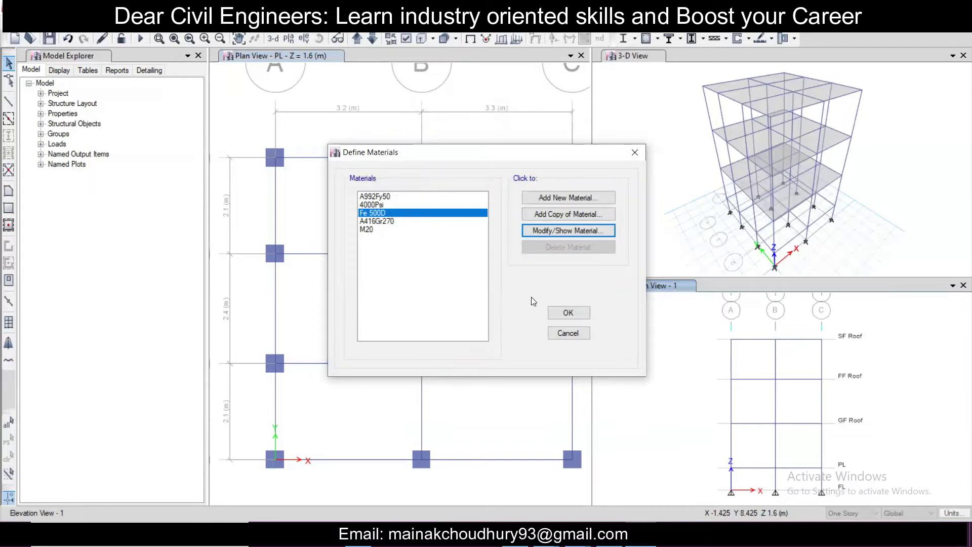
click(568, 314)
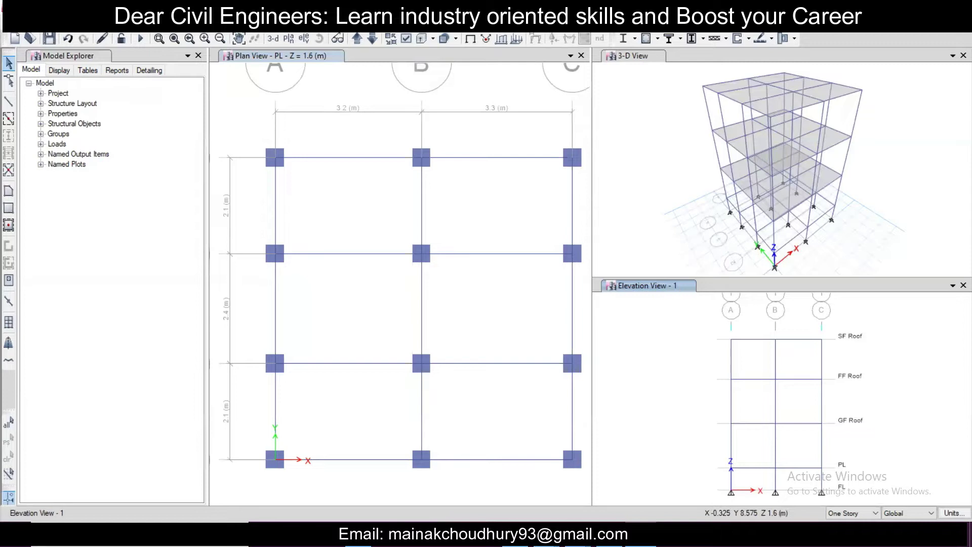
Clear all existing reinforcing bar sizes and load the SI common rebar set in their place
key(alt+d)
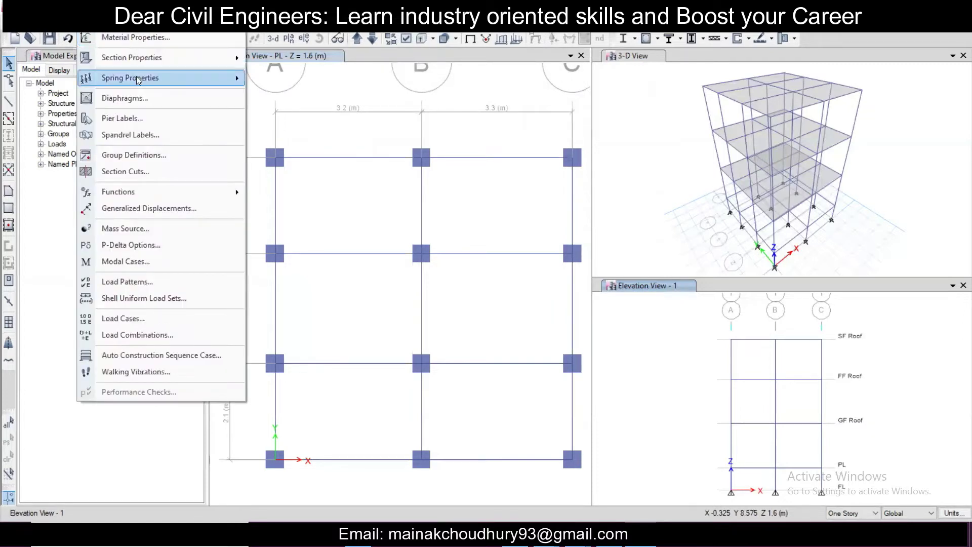
mouse_move(149, 60)
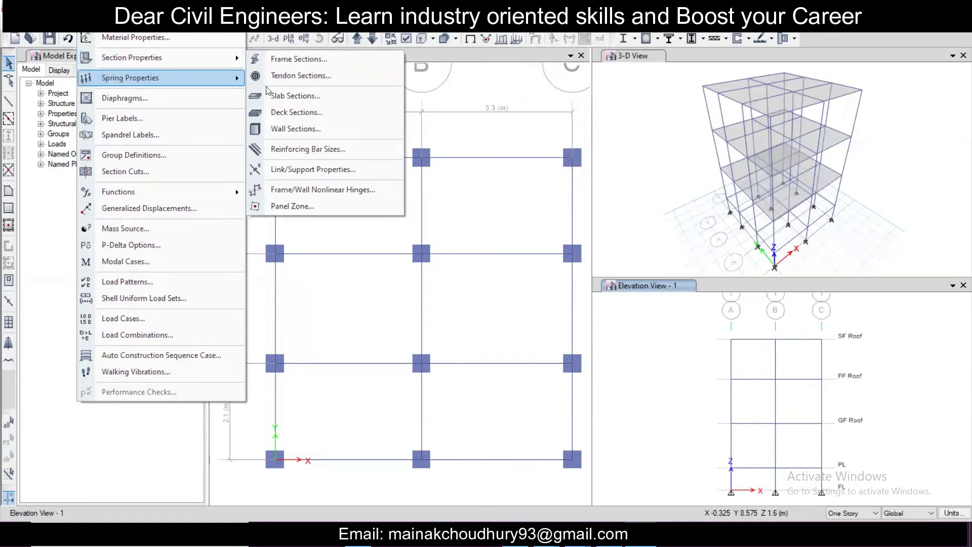
click(329, 147)
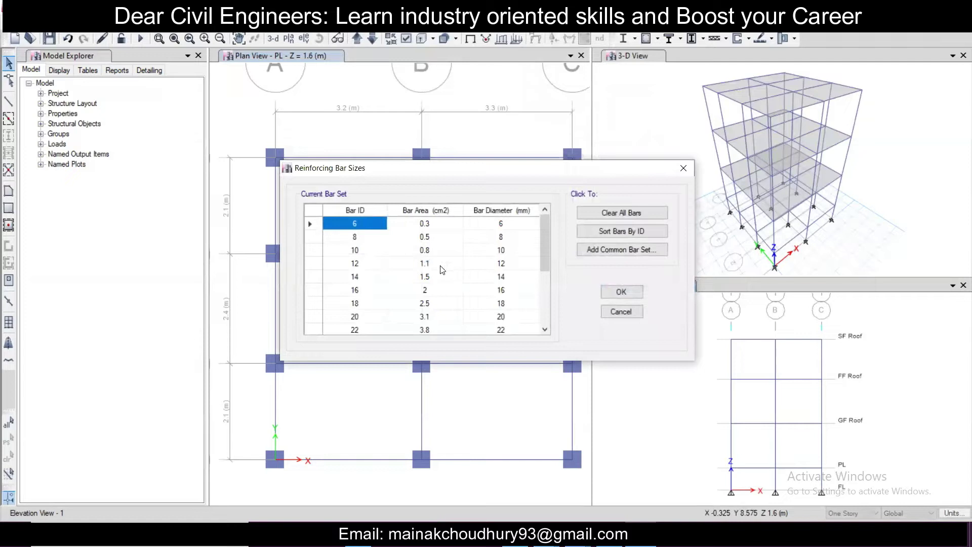
click(477, 395)
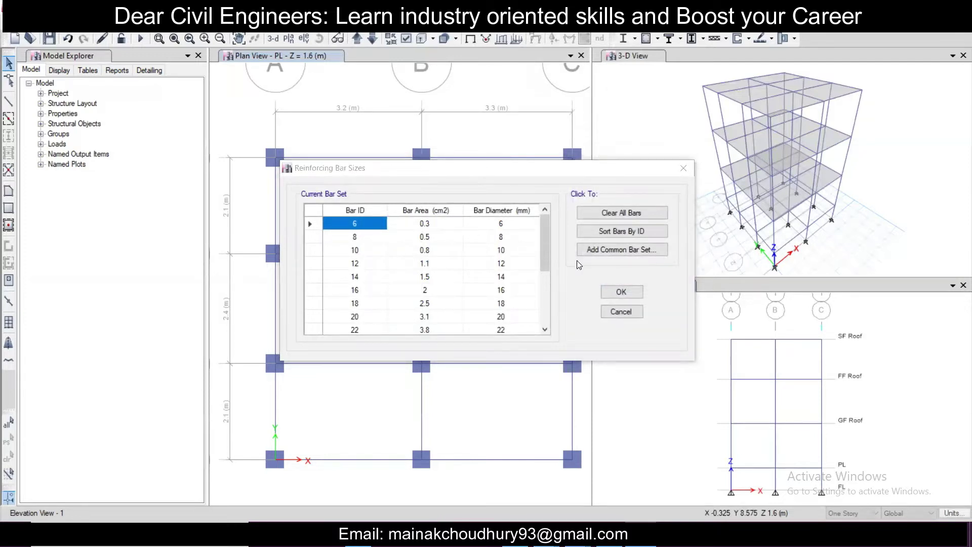
click(619, 214)
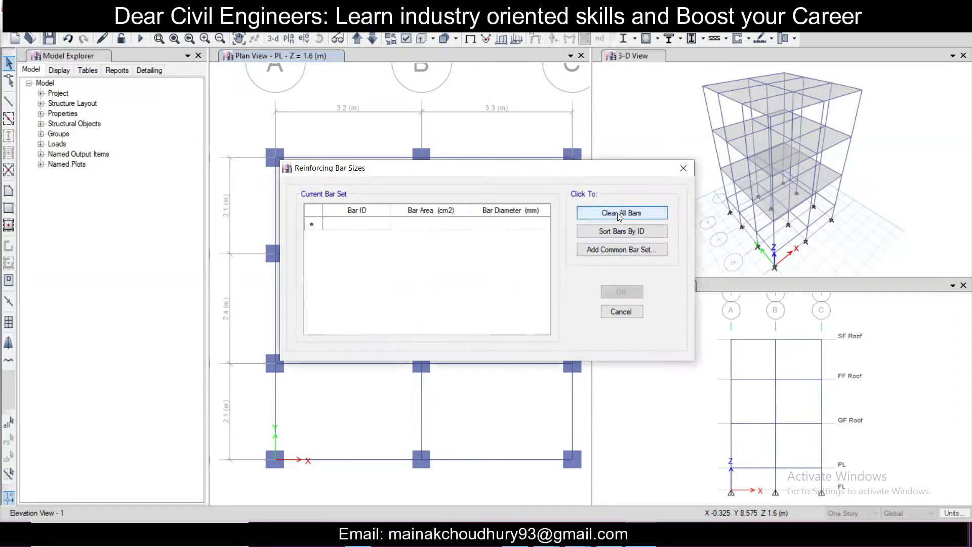
click(619, 250)
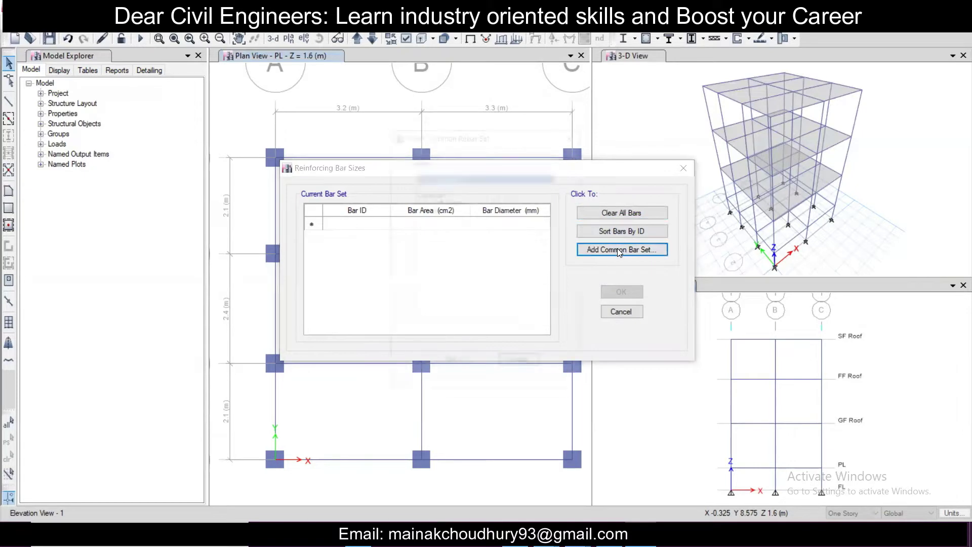
click(437, 186)
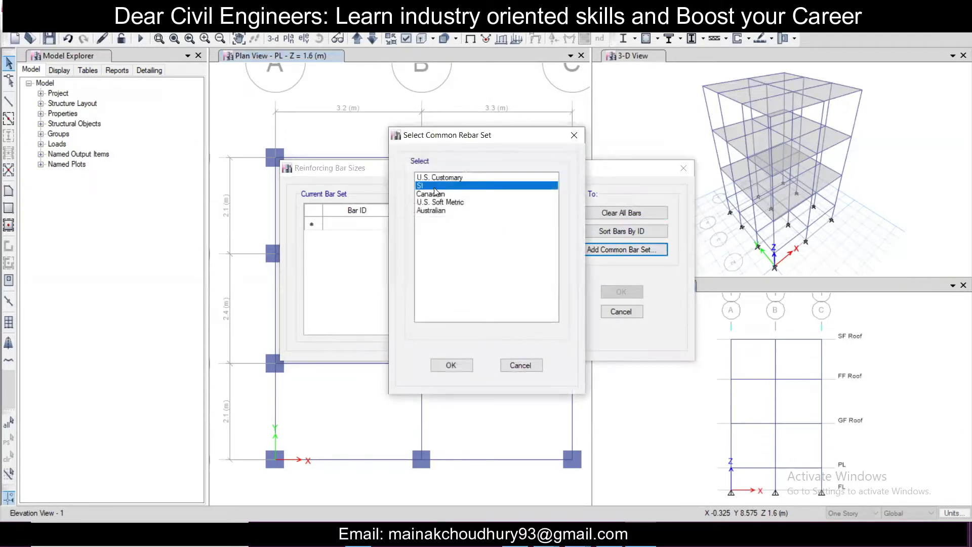
click(459, 365)
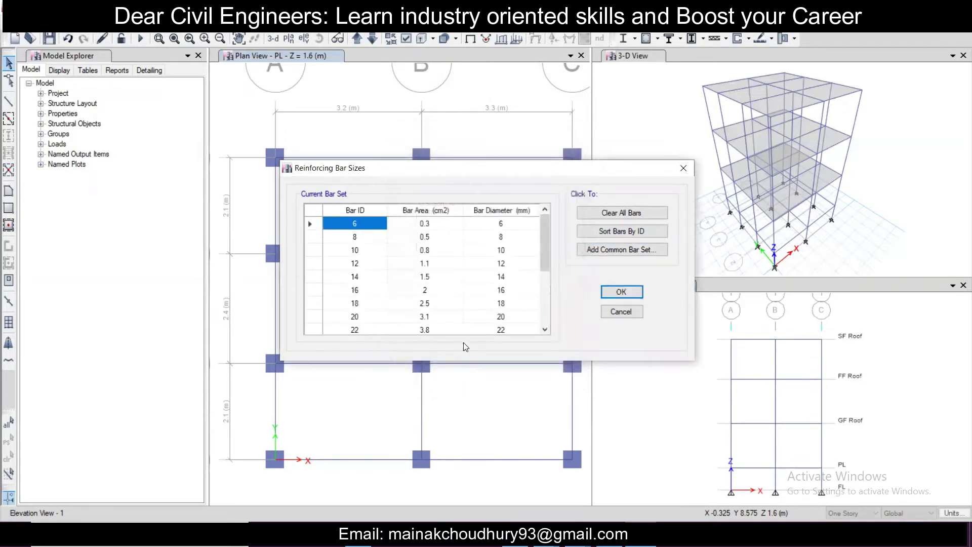
Review the loaded reinforcing bar sizes and delete the 6 mm bar from the set
scroll(443, 278, down, 3)
scroll(441, 272, up, 3)
scroll(441, 269, down, 3)
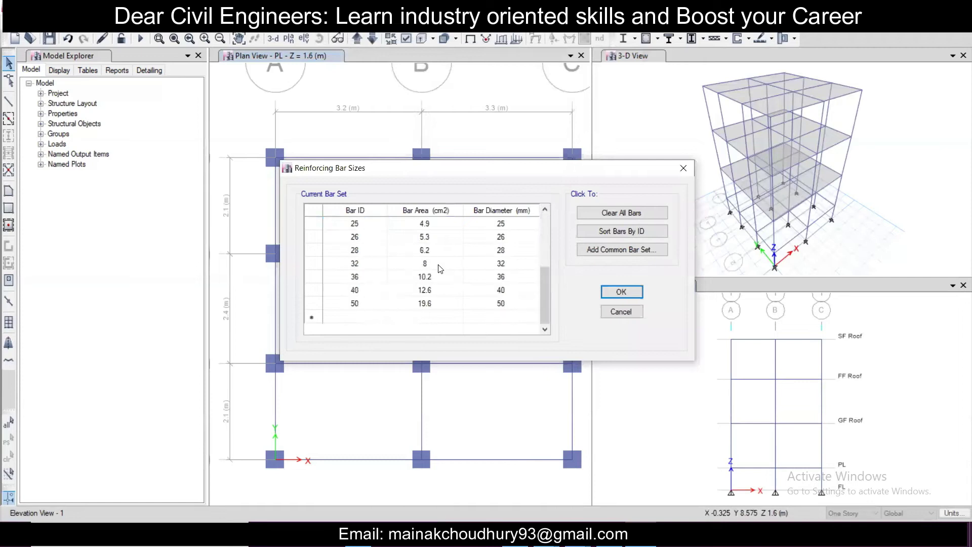
scroll(441, 268, up, 3)
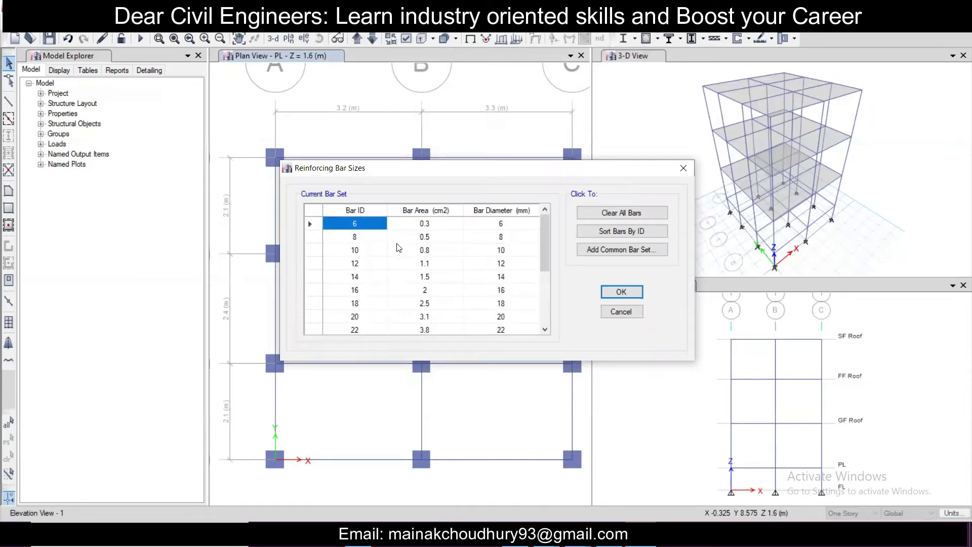
click(317, 226)
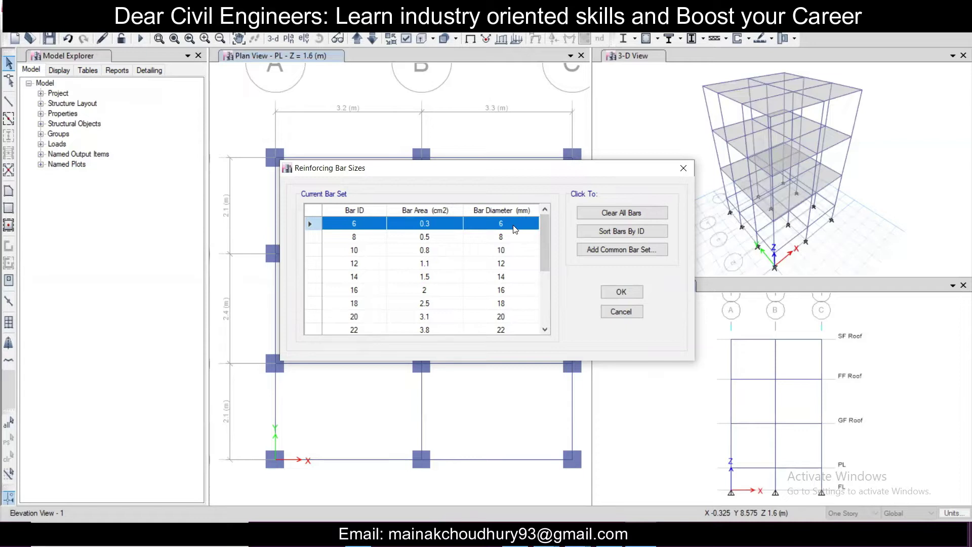
mouse_move(542, 230)
mouse_down()
mouse_move(537, 316)
mouse_move(556, 228)
mouse_up()
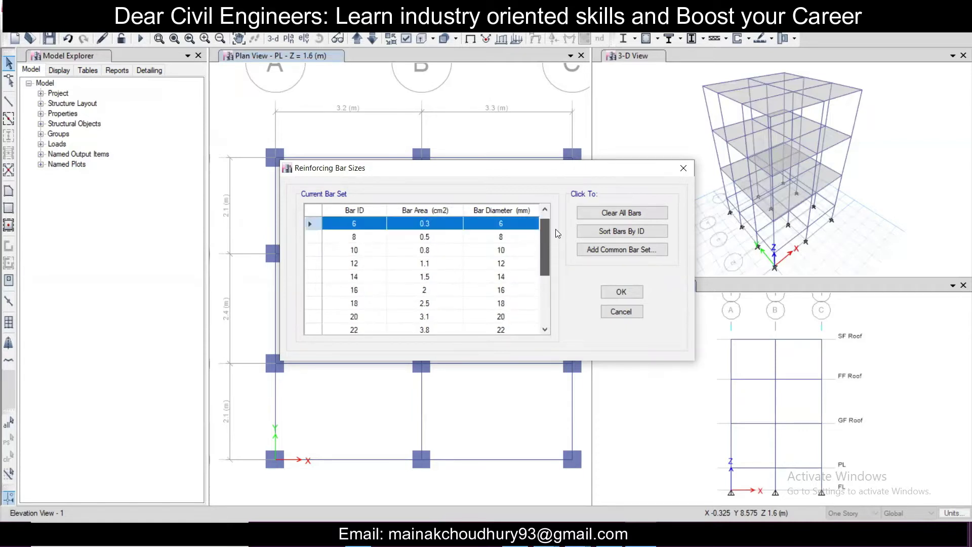
click(508, 227)
click(319, 226)
key(Delete)
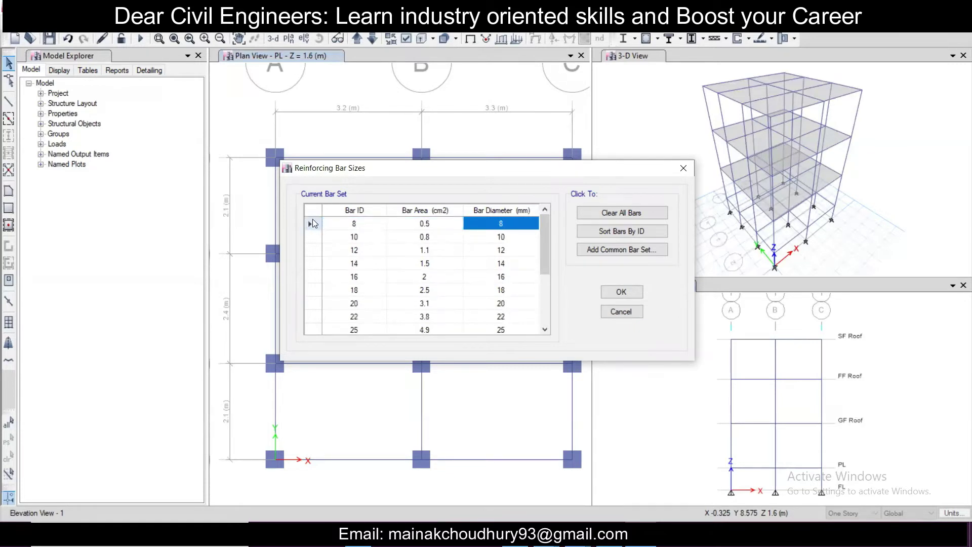
Delete the 14, 18 and 26 mm bars from the reinforcing bar set
click(316, 265)
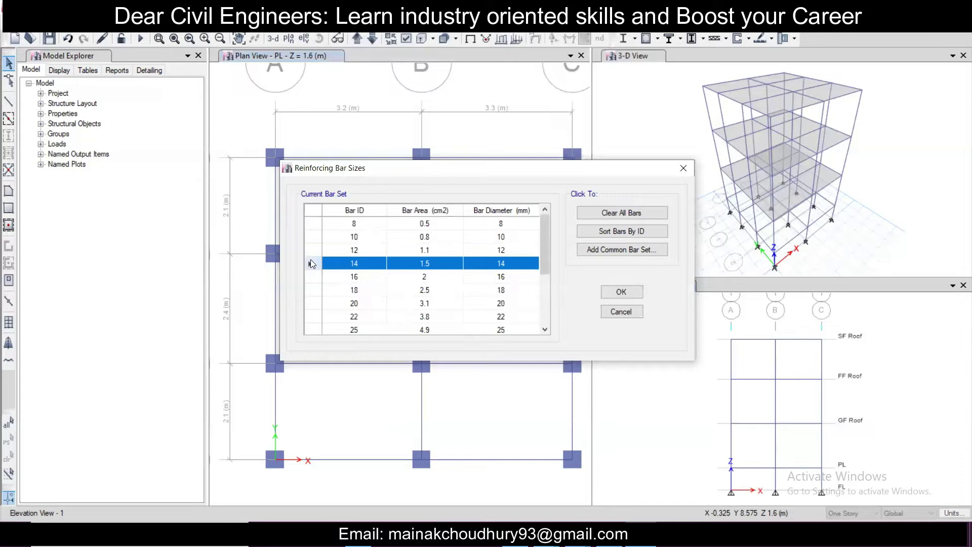
key(Delete)
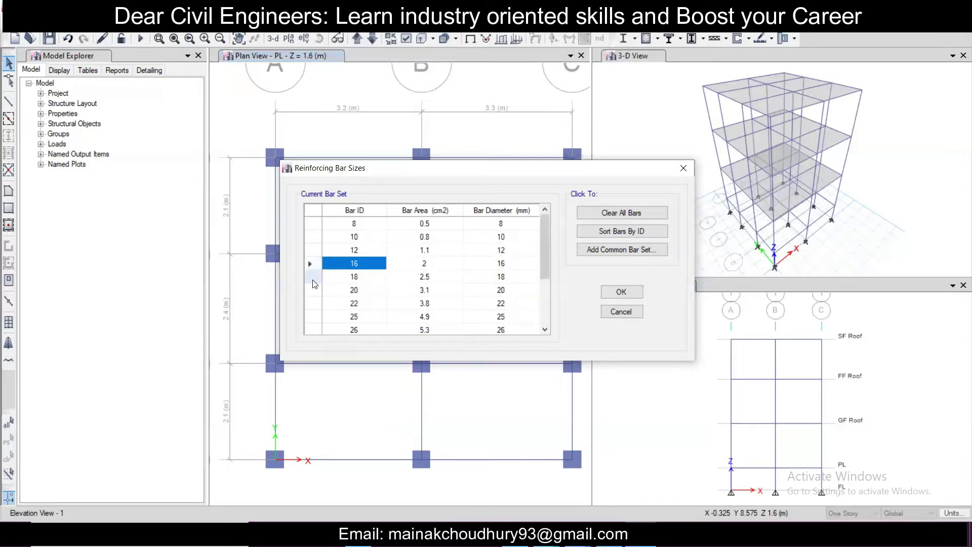
click(313, 278)
key(Delete)
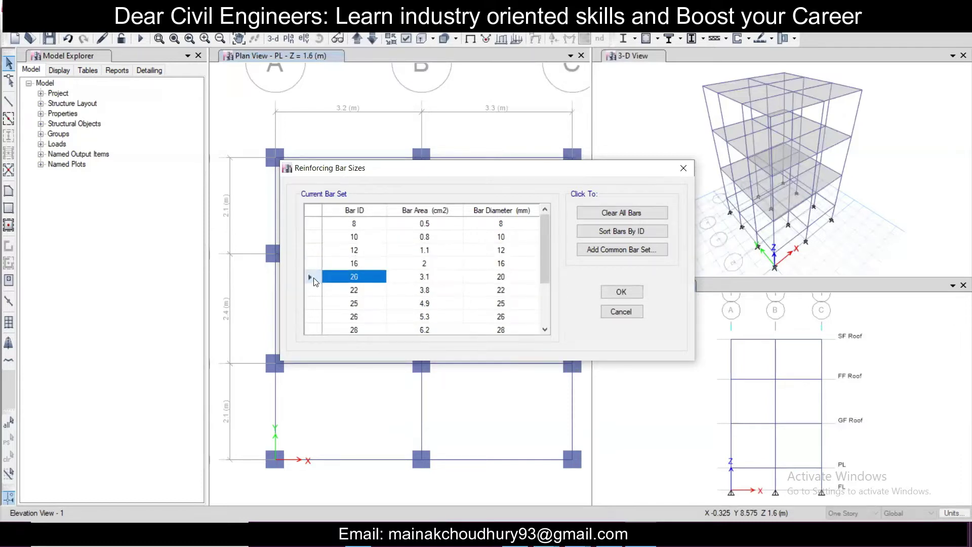
scroll(314, 282, down, 1)
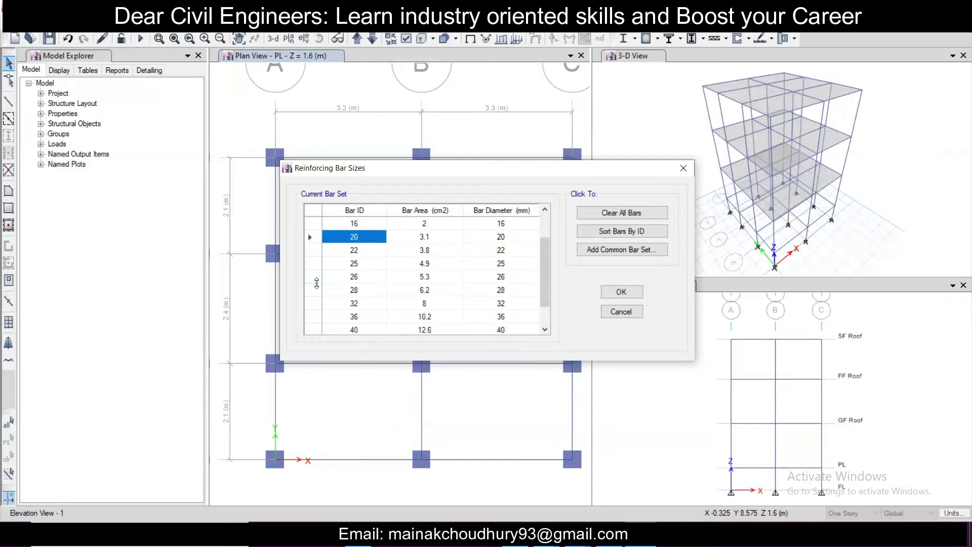
click(316, 278)
key(Delete)
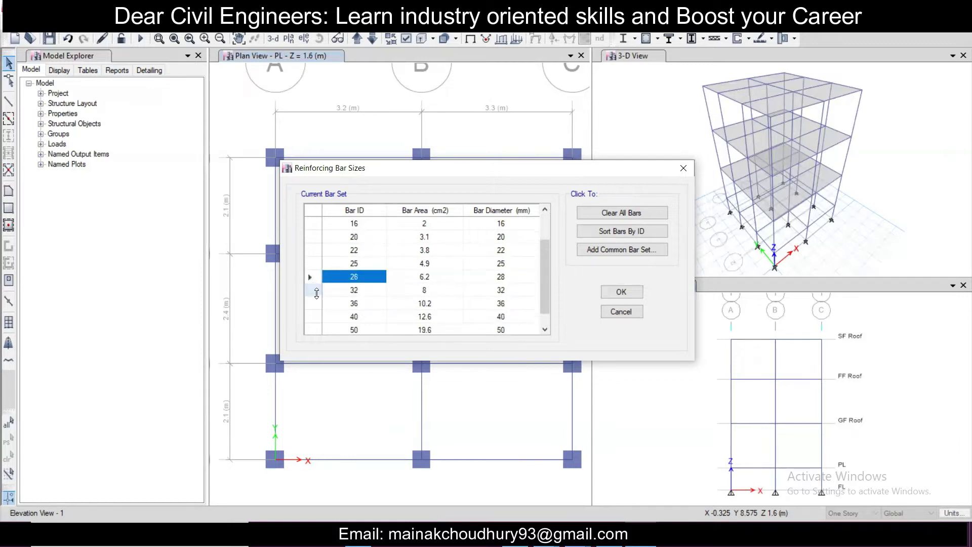
Remove the two largest bar sizes, 50 and 40 mm, from the reinforcing bar set
scroll(319, 300, down, 1)
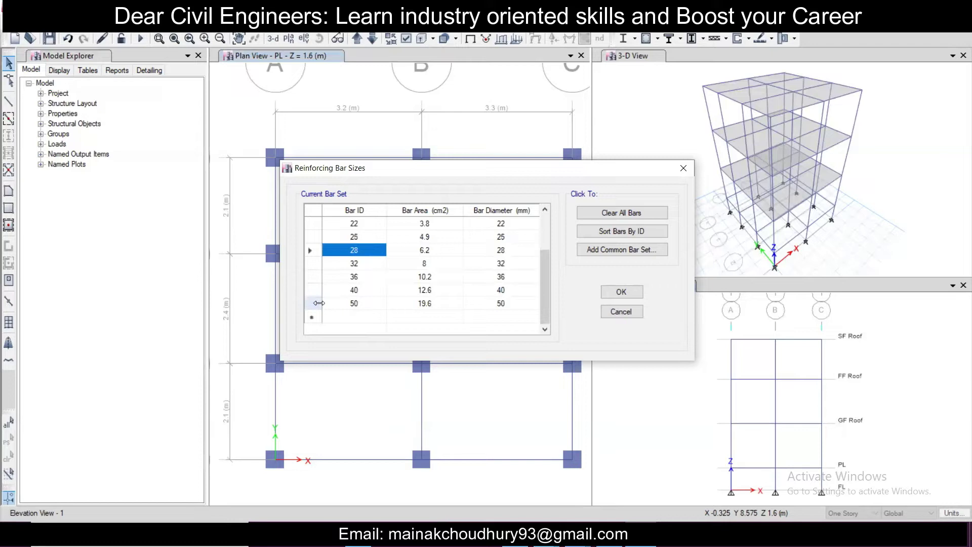
click(312, 303)
key(Delete)
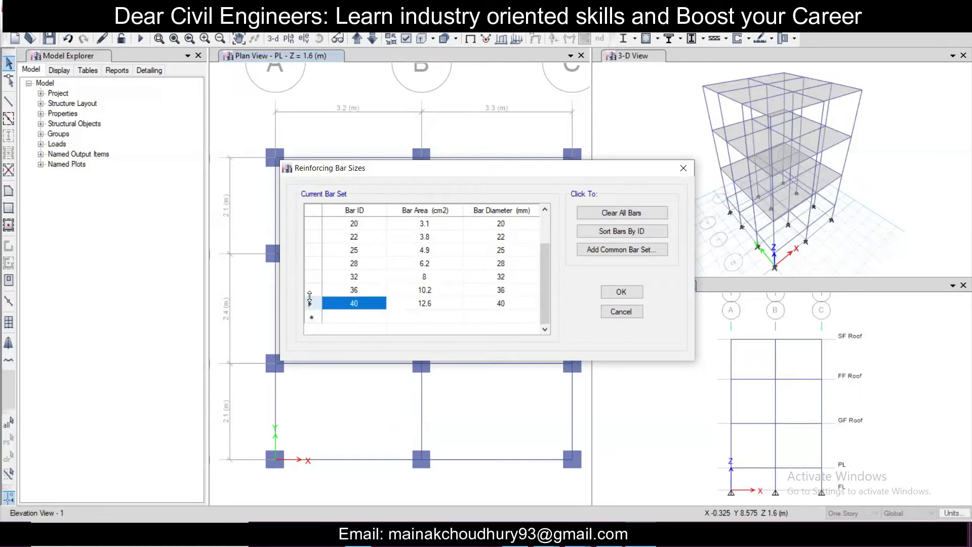
click(312, 303)
key(Delete)
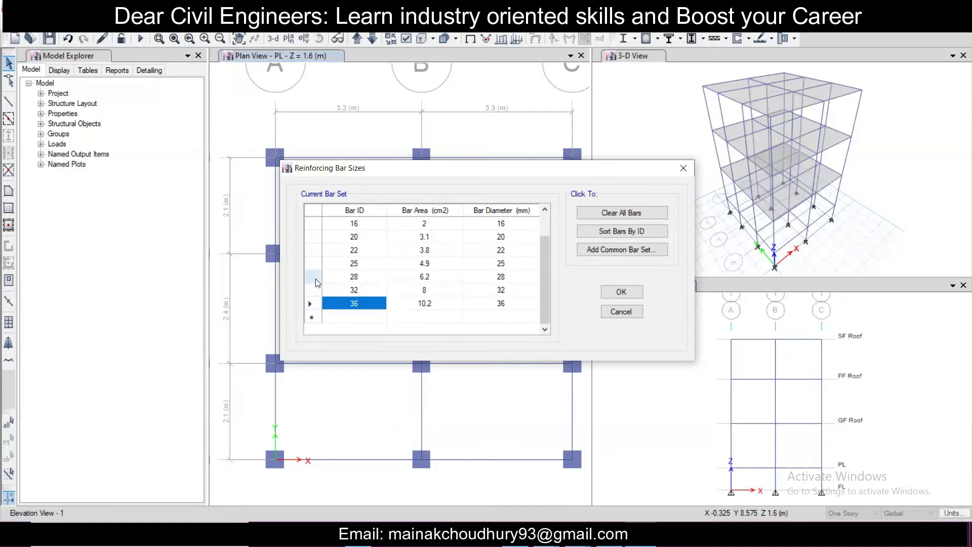
Delete the 28 and 22 mm bars and save the reduced reinforcing bar set
click(315, 279)
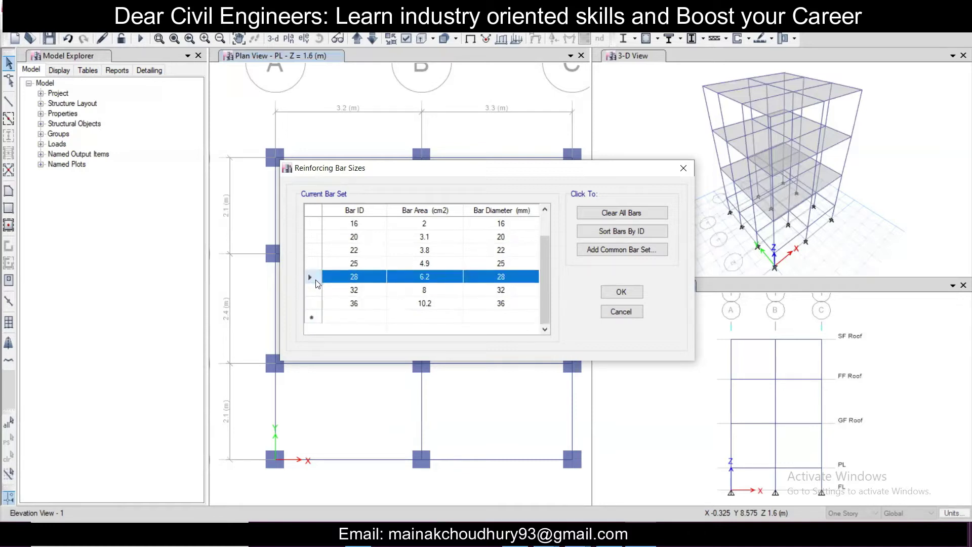
key(Delete)
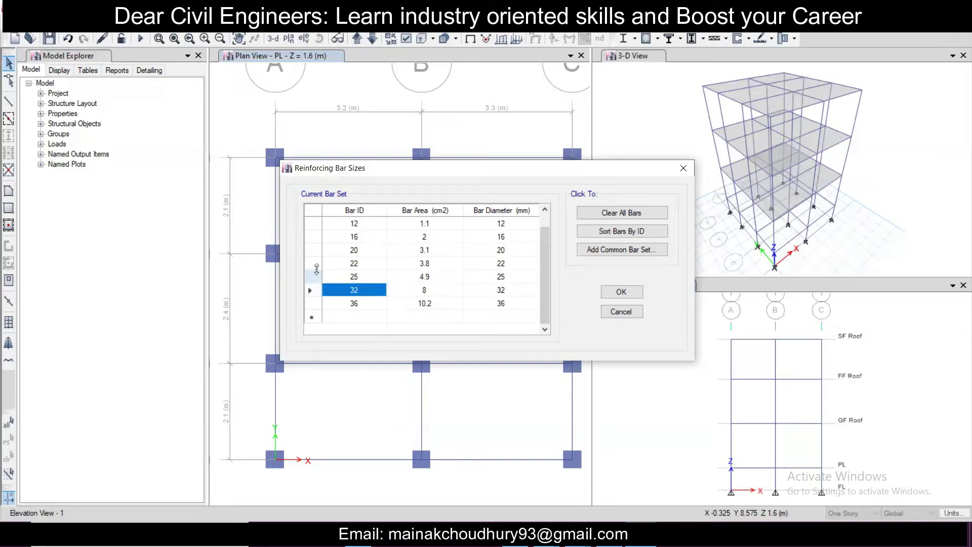
click(316, 270)
key(Delete)
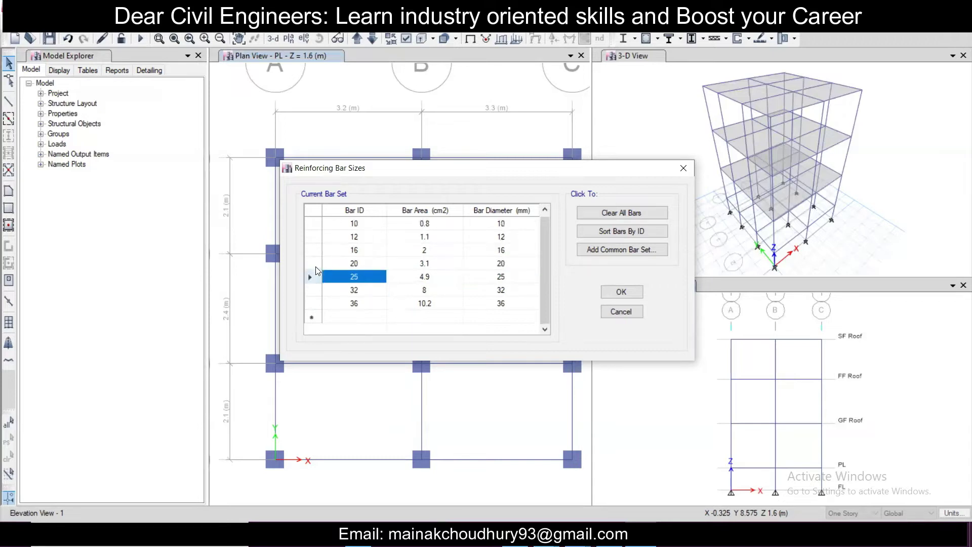
scroll(350, 276, up, 1)
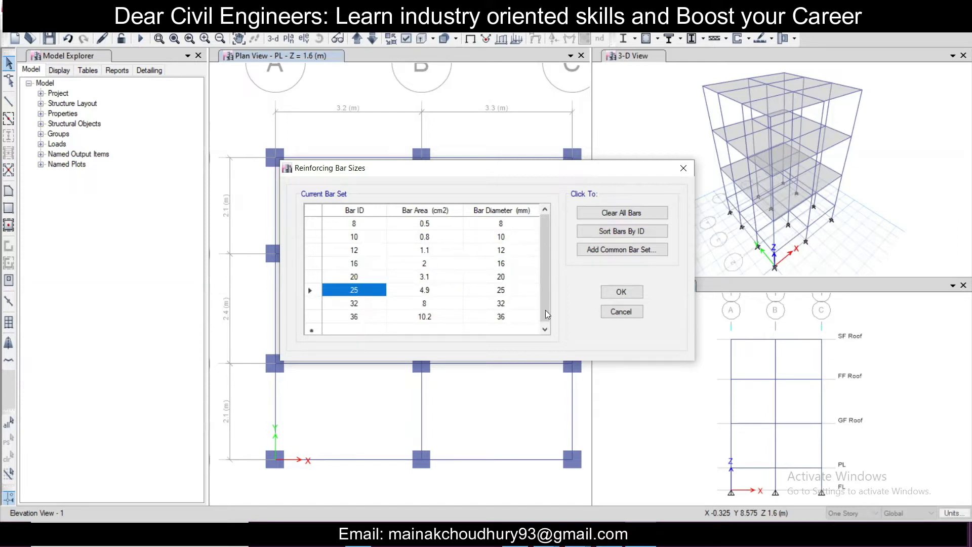
click(622, 294)
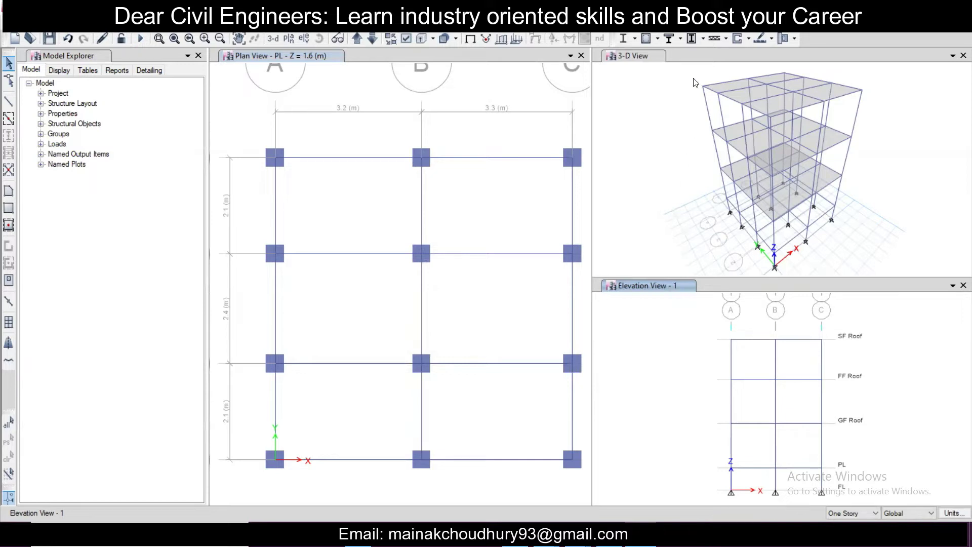
Open the load combination selection for concrete frame design and examine the definitions of the available DL+LL combinations
click(658, 39)
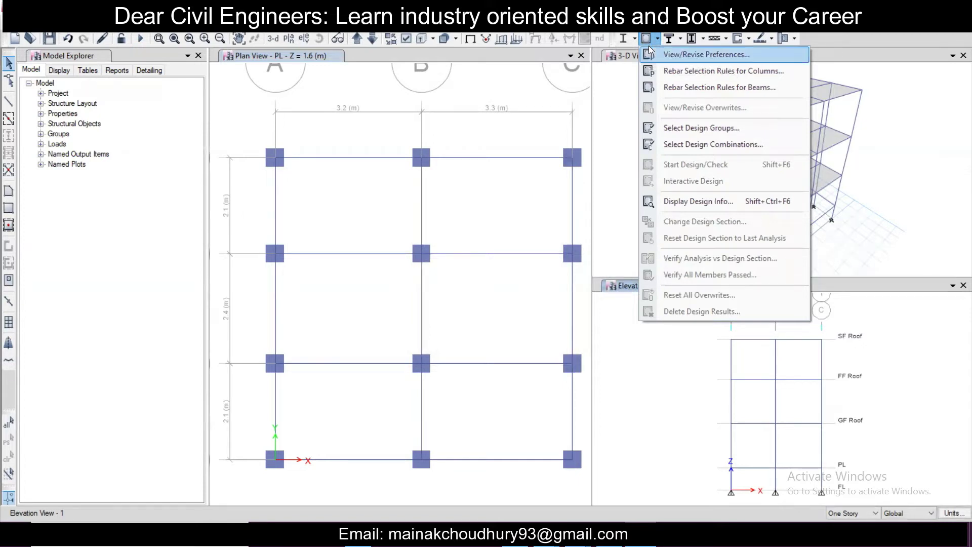
click(700, 144)
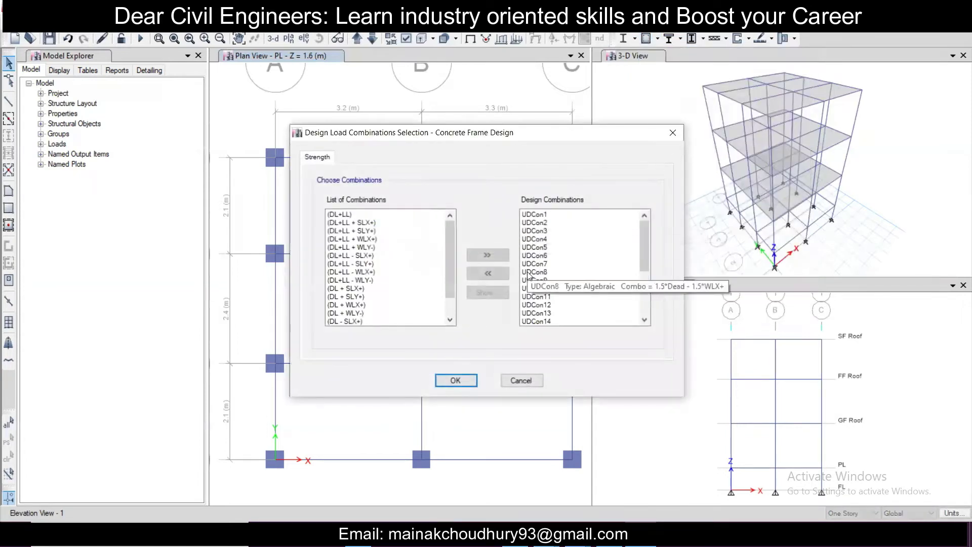
drag(640, 244, 633, 213)
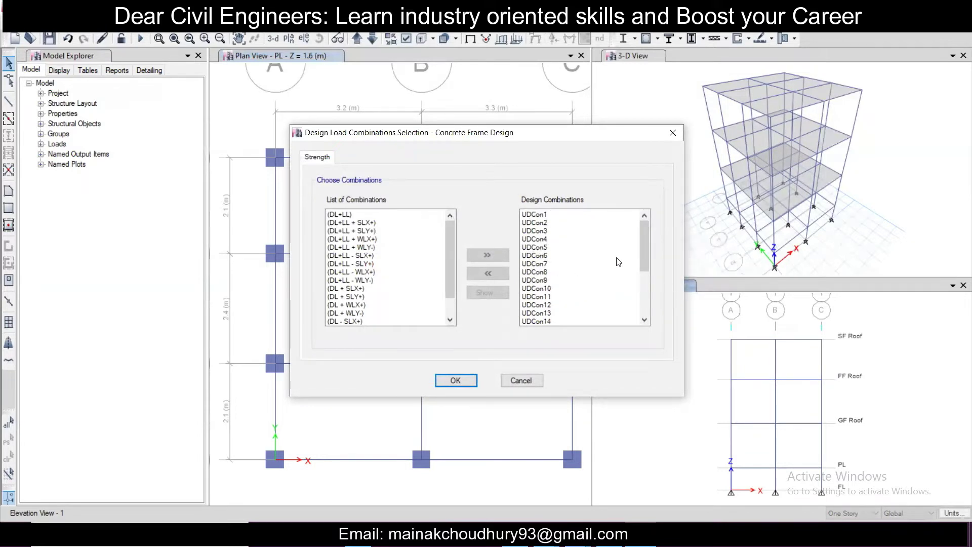
mouse_move(642, 247)
mouse_down()
mouse_move(645, 304)
mouse_move(640, 228)
mouse_up()
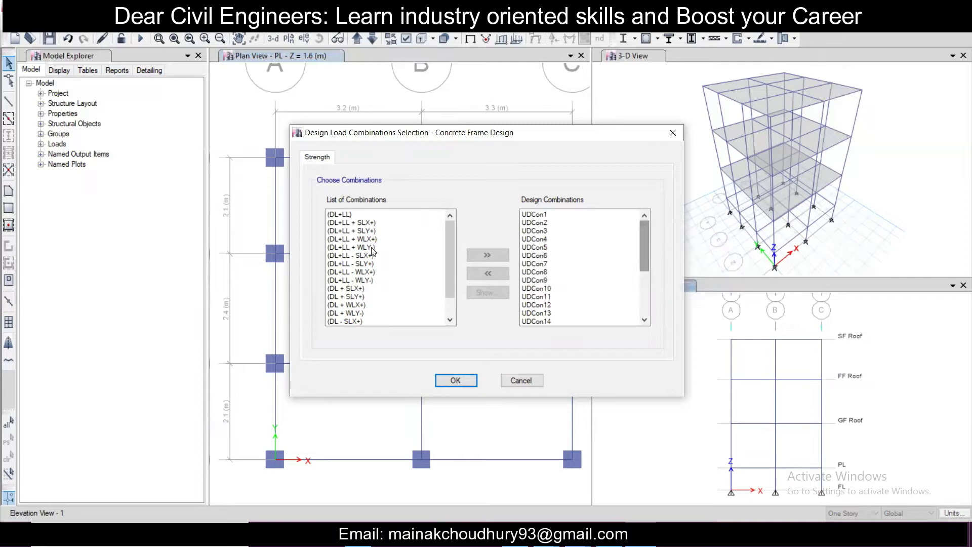
mouse_move(352, 232)
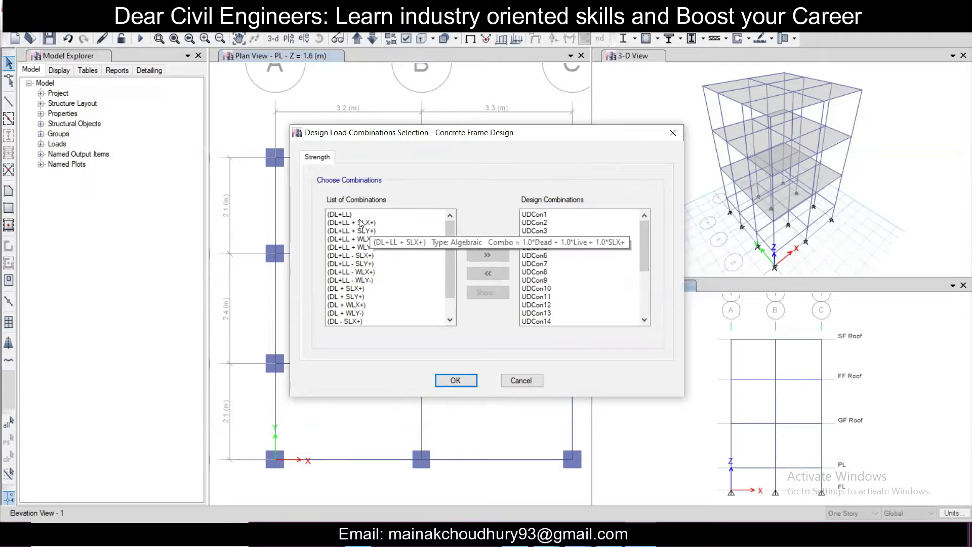
mouse_move(348, 250)
drag(445, 273, 444, 247)
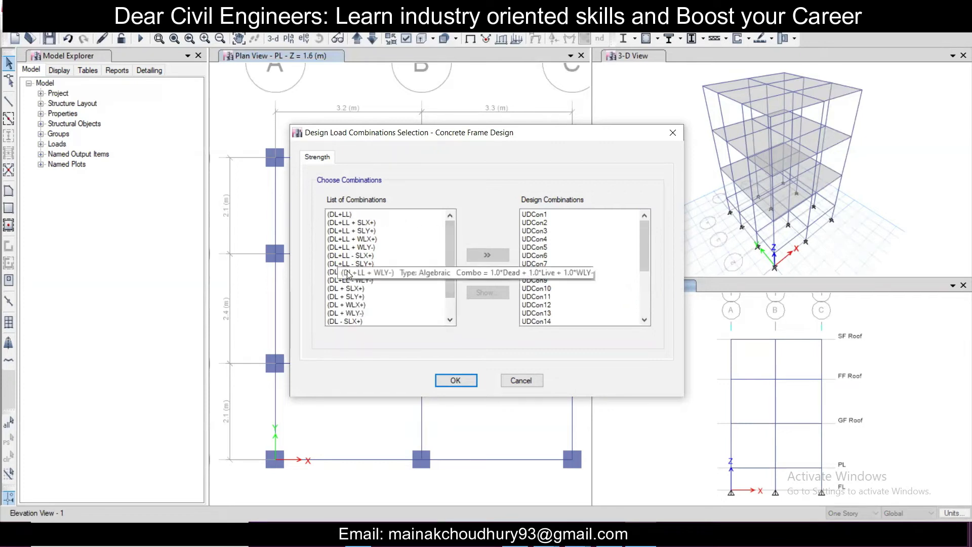
mouse_move(369, 252)
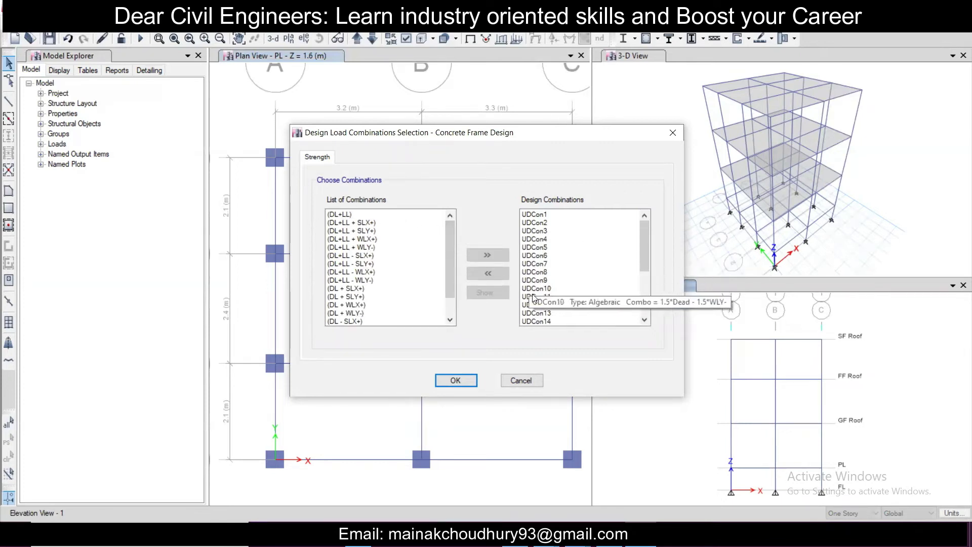
Review the UDCon combinations assigned for concrete frame strength design and accept the selection
click(534, 263)
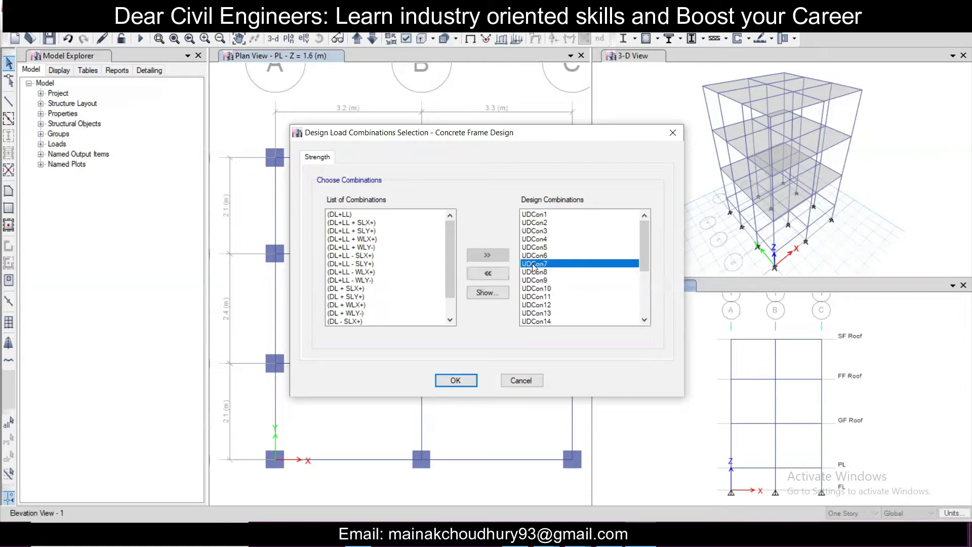
click(535, 255)
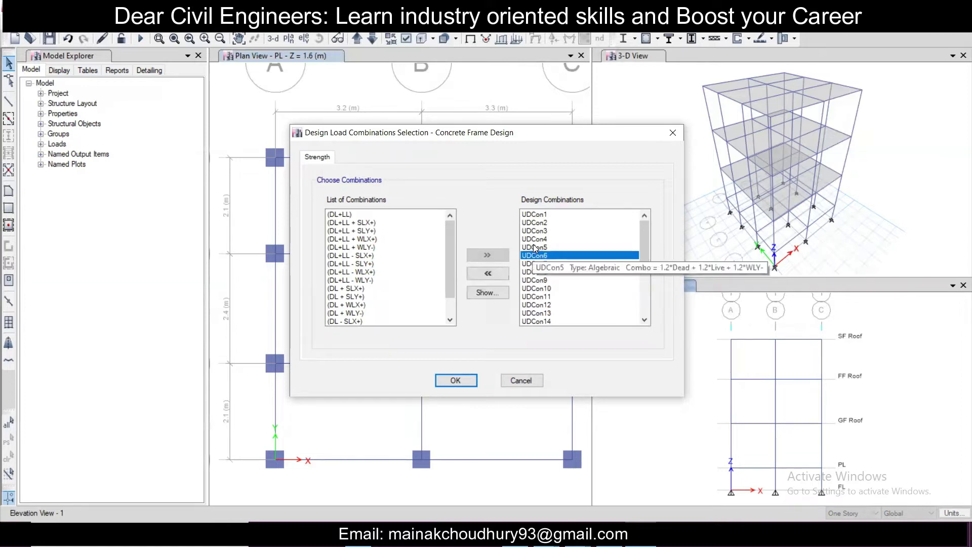
click(537, 239)
click(539, 231)
click(542, 222)
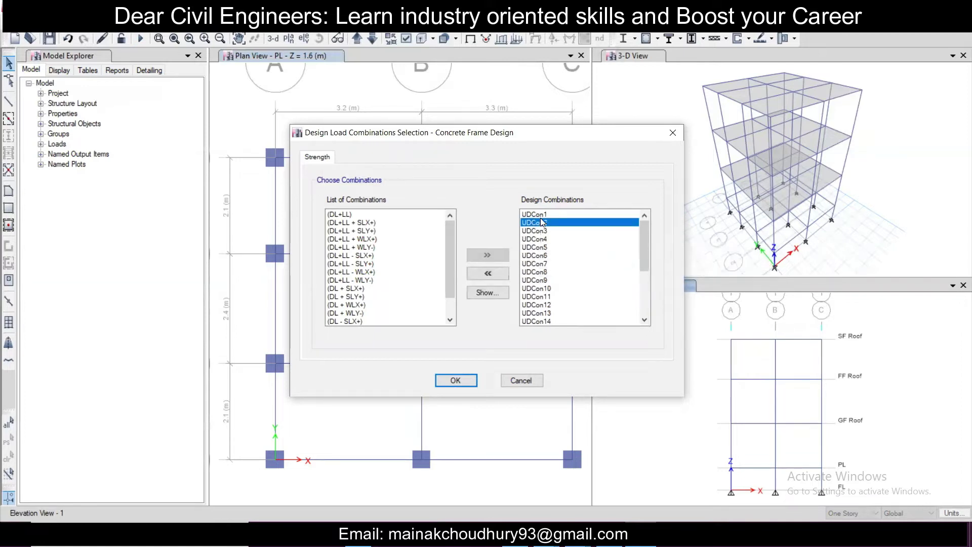
click(539, 215)
click(534, 256)
click(534, 272)
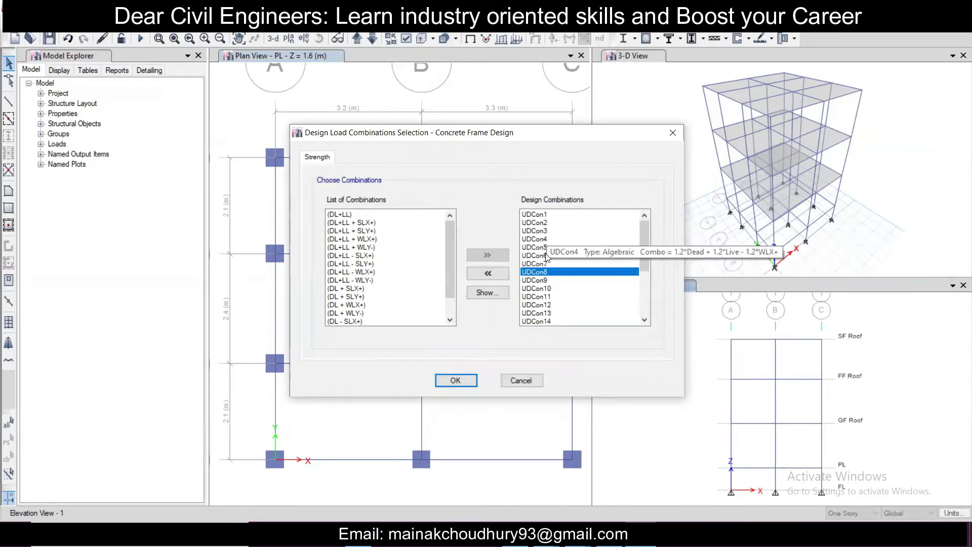
scroll(637, 259, down, 4)
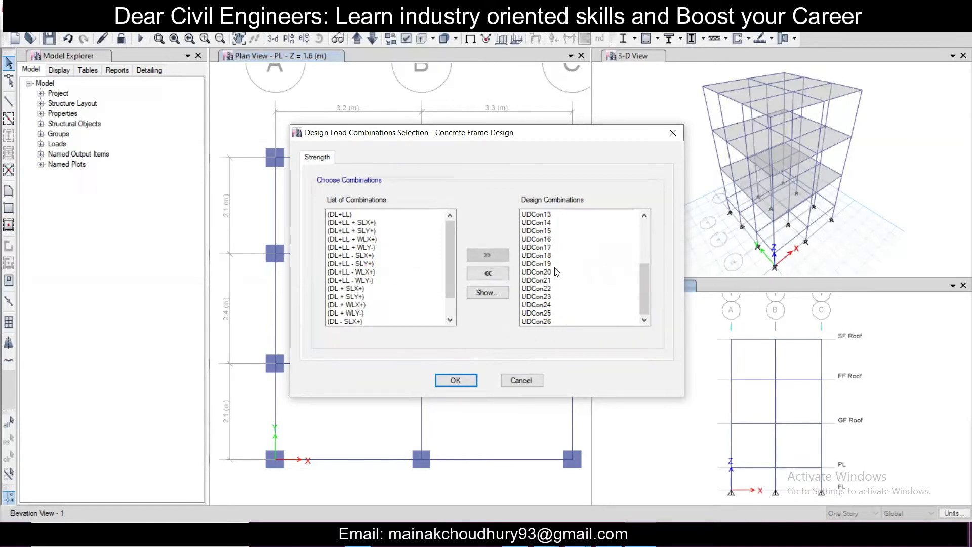
click(466, 383)
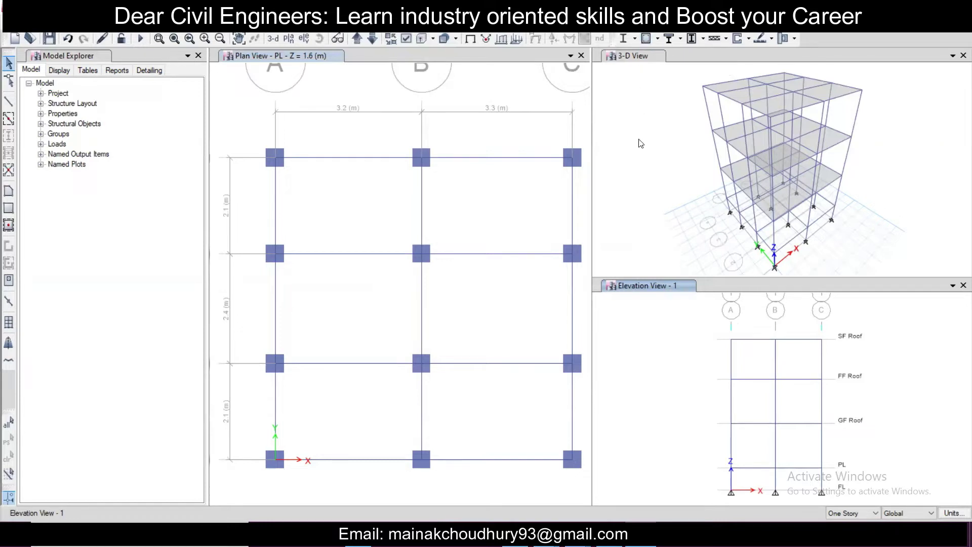
Run the analysis and the concrete frame design, and inspect the longitudinal reinforcement in the 3-D view
click(142, 40)
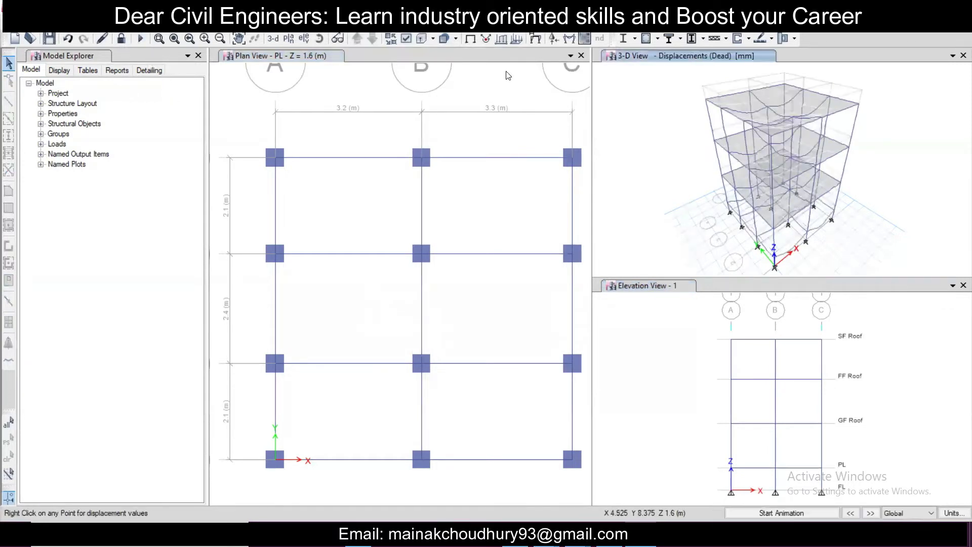
click(649, 40)
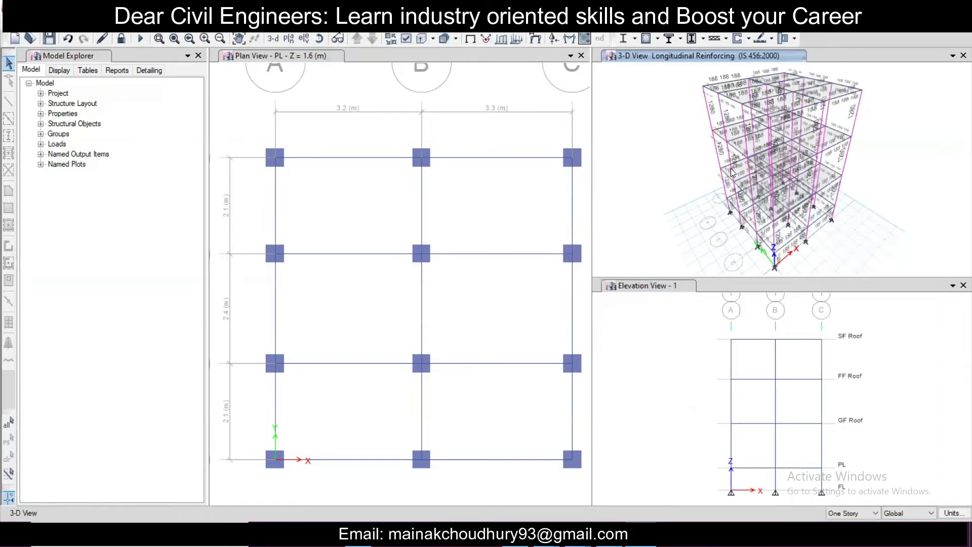
scroll(836, 116, up, 3)
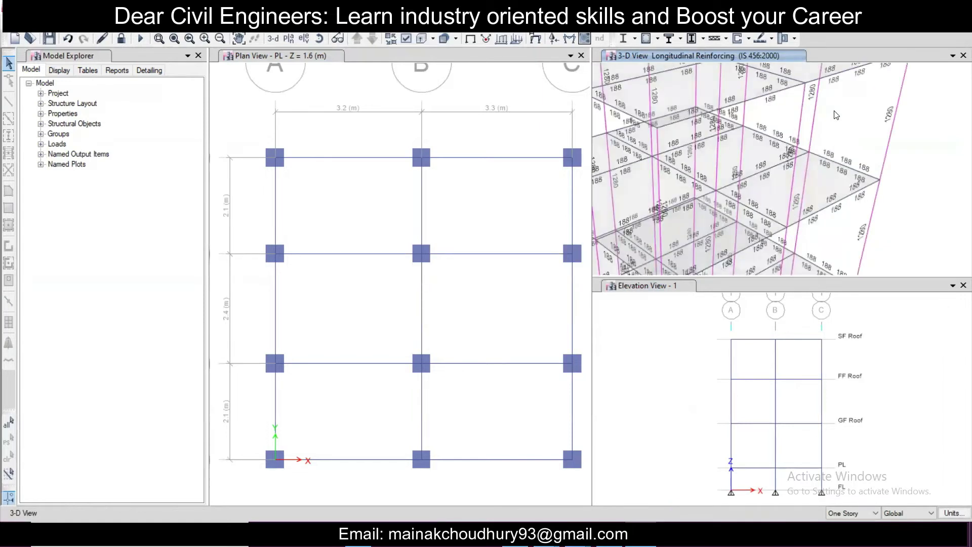
scroll(836, 115, down, 3)
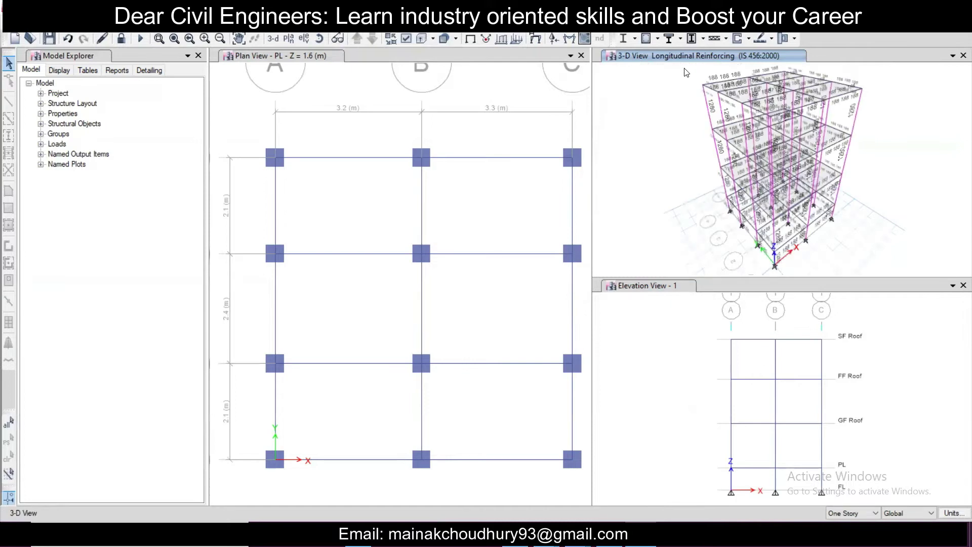
Verify whether all concrete frame members pass the design check
click(658, 40)
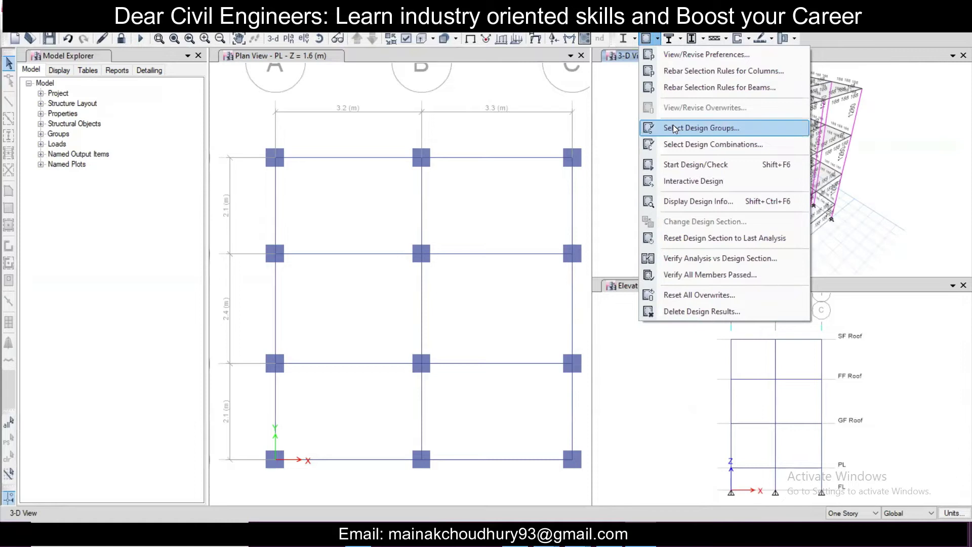
click(687, 279)
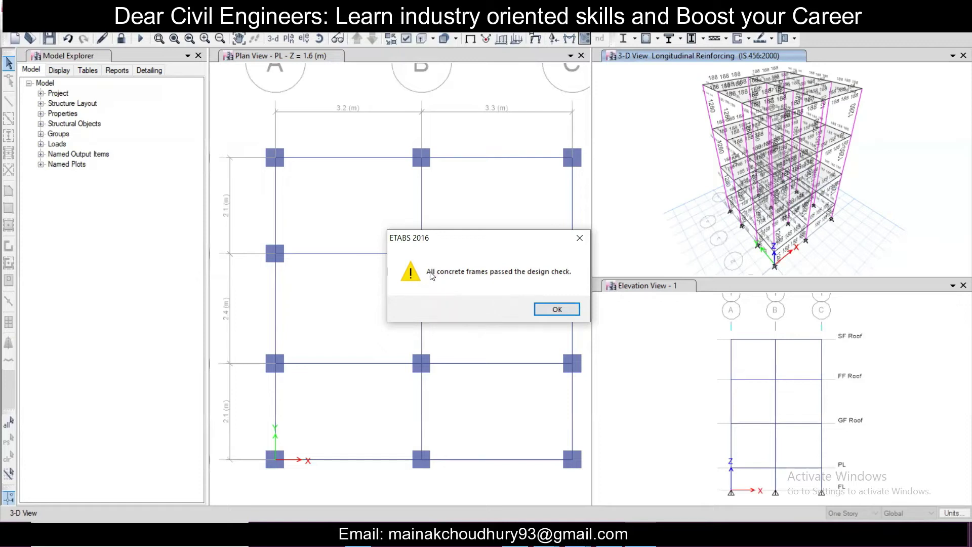
click(564, 304)
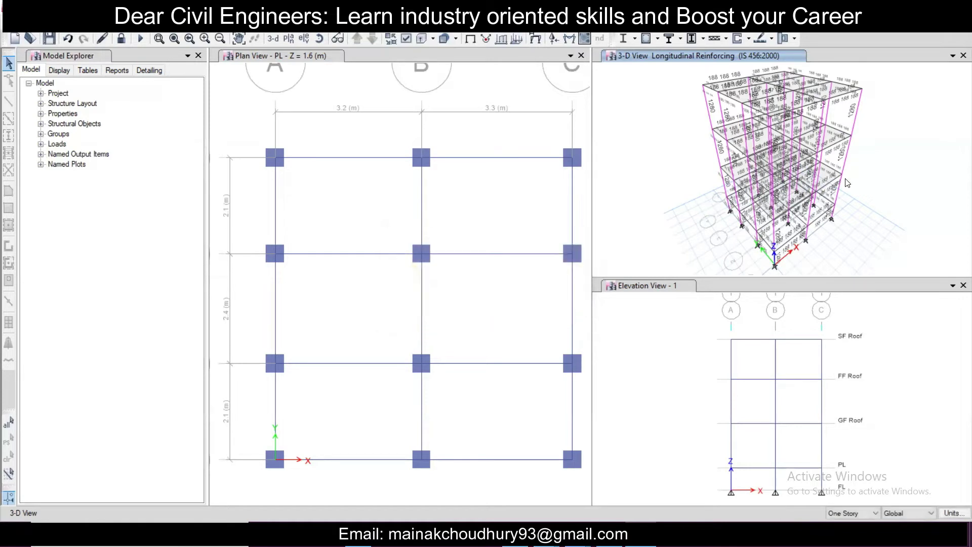
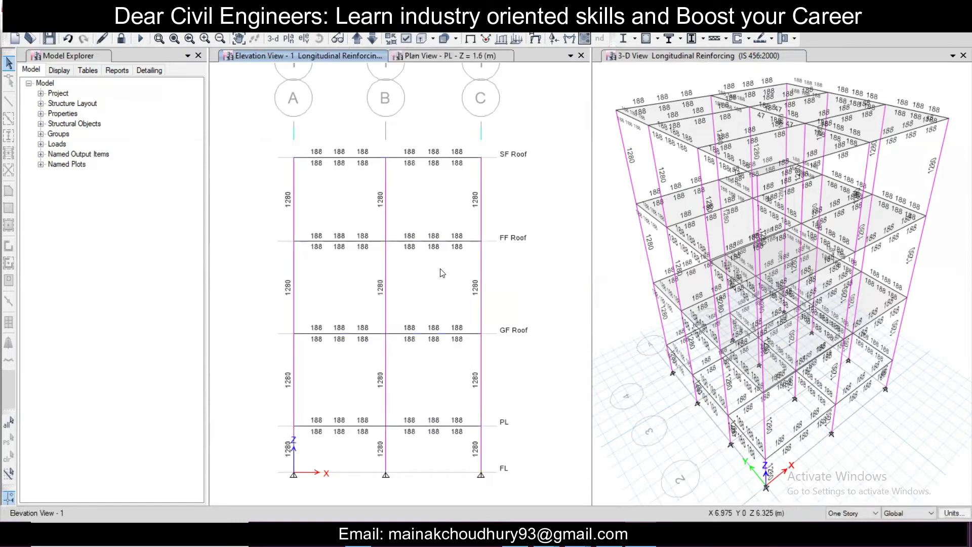
Examine the longitudinal reinforcement areas of the beams and columns at each story in Elevation View 1
scroll(322, 148, up, 3)
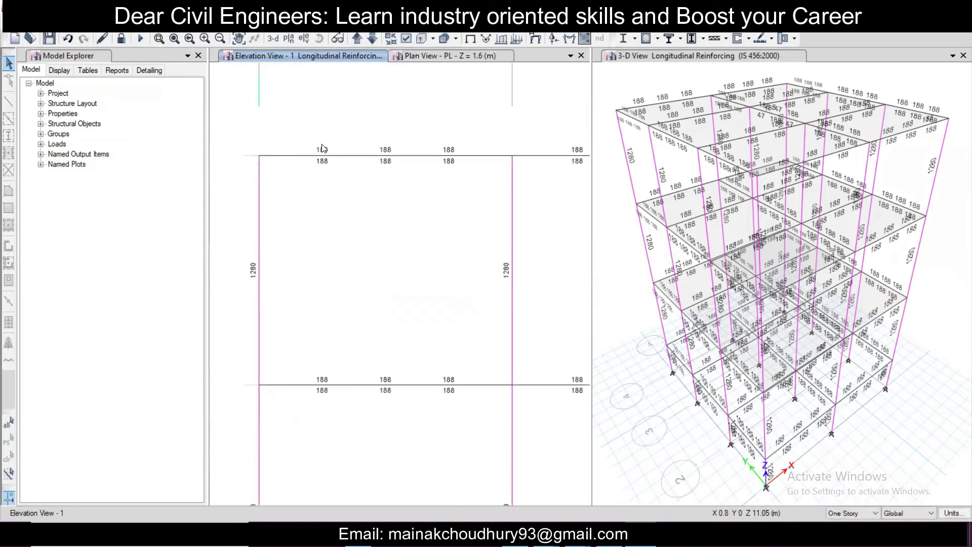
scroll(323, 148, down, 3)
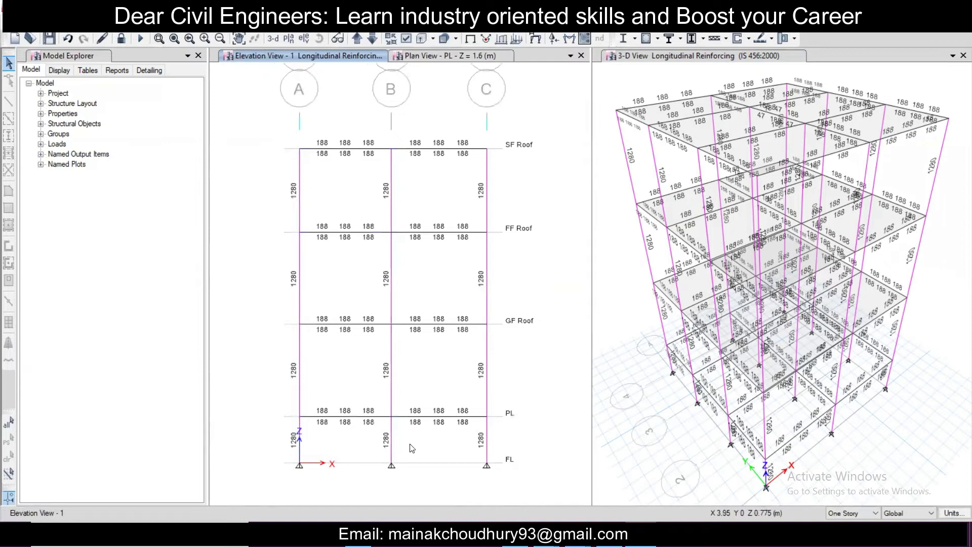
scroll(407, 452, up, 3)
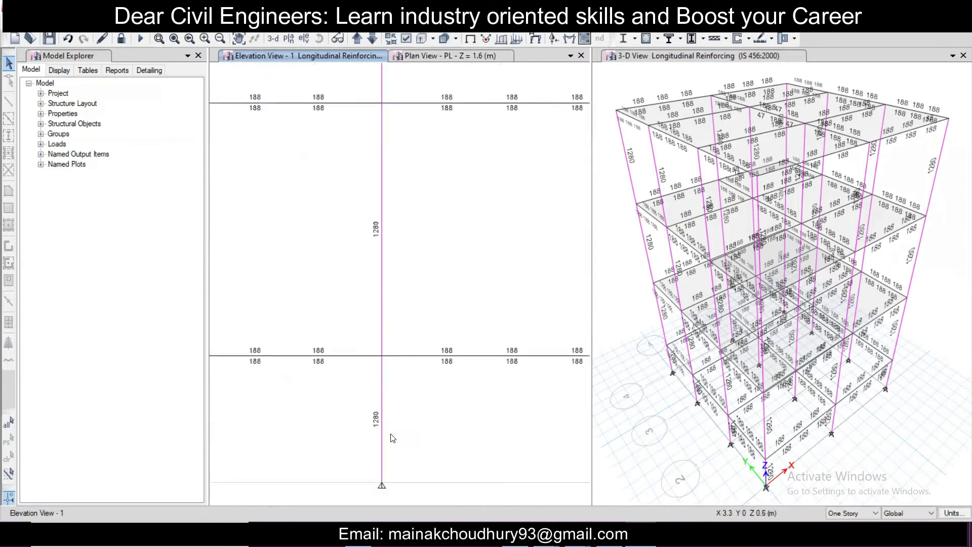
scroll(391, 433, down, 3)
scroll(281, 450, up, 3)
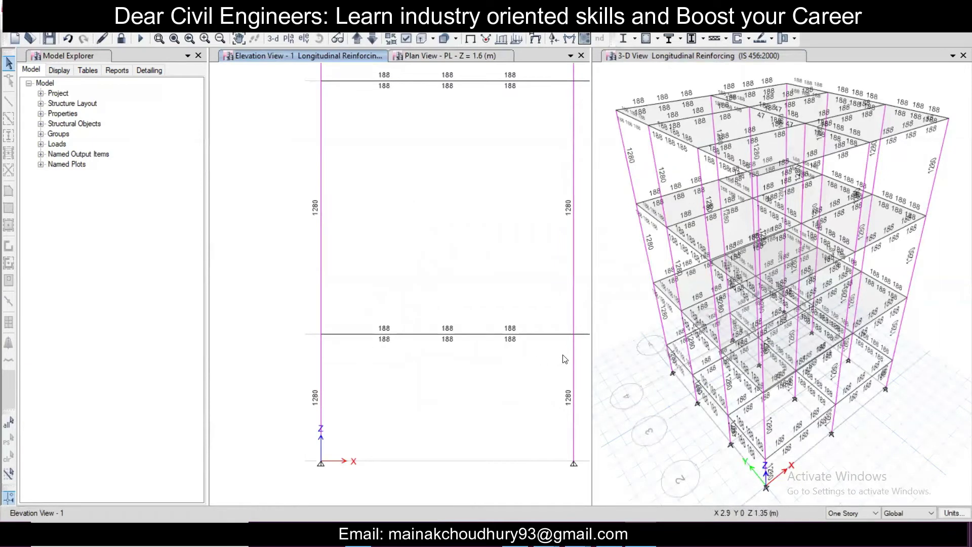
scroll(565, 359, up, 3)
scroll(460, 341, down, 3)
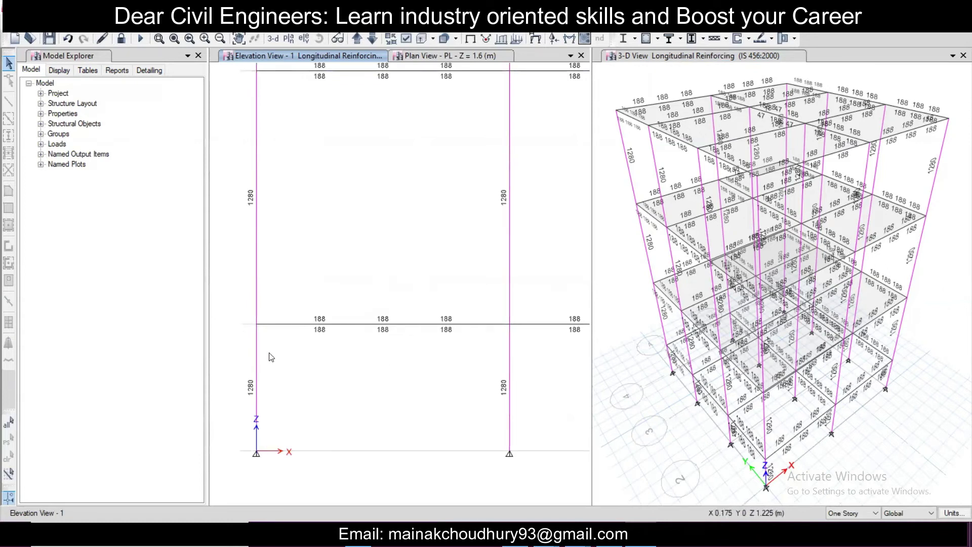
middle_drag(293, 286, 288, 296)
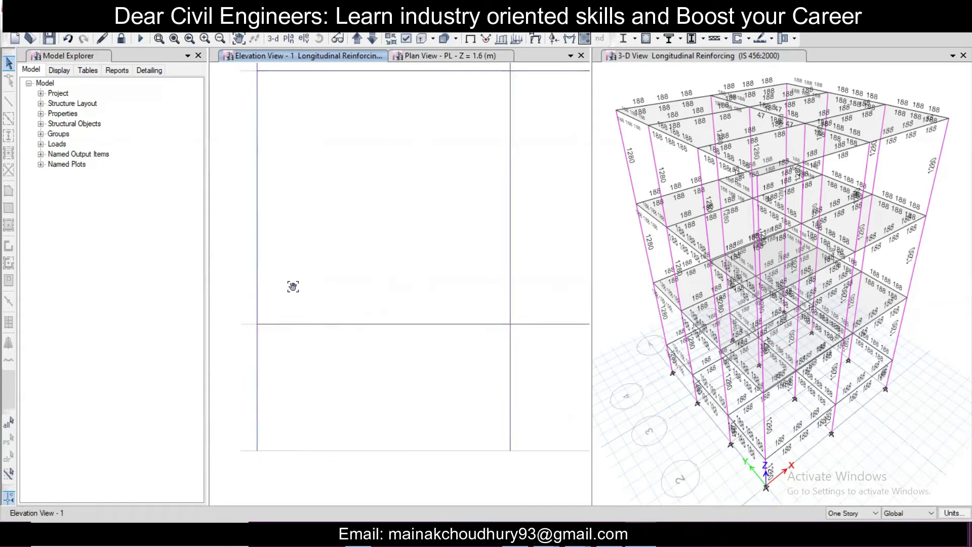
middle_drag(320, 330, 332, 336)
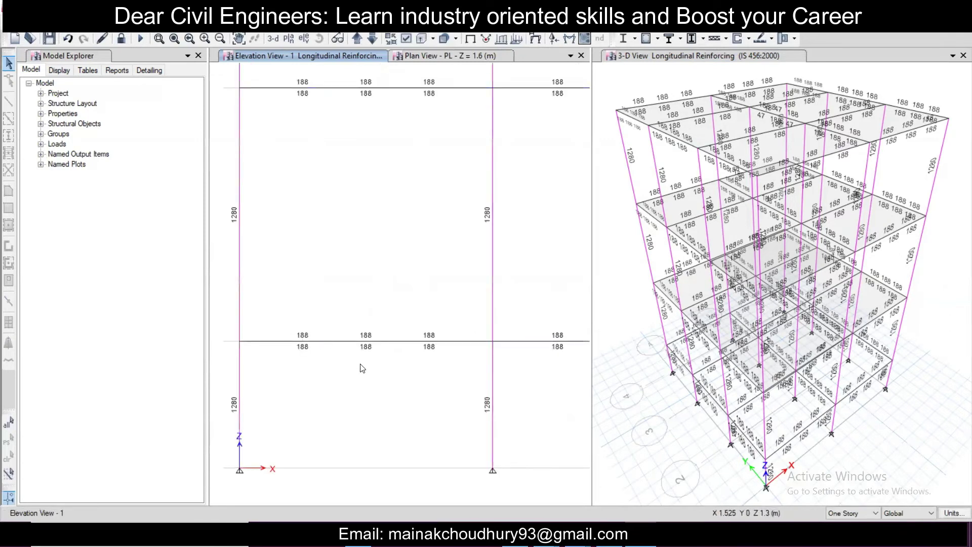
middle_drag(365, 364, 499, 318)
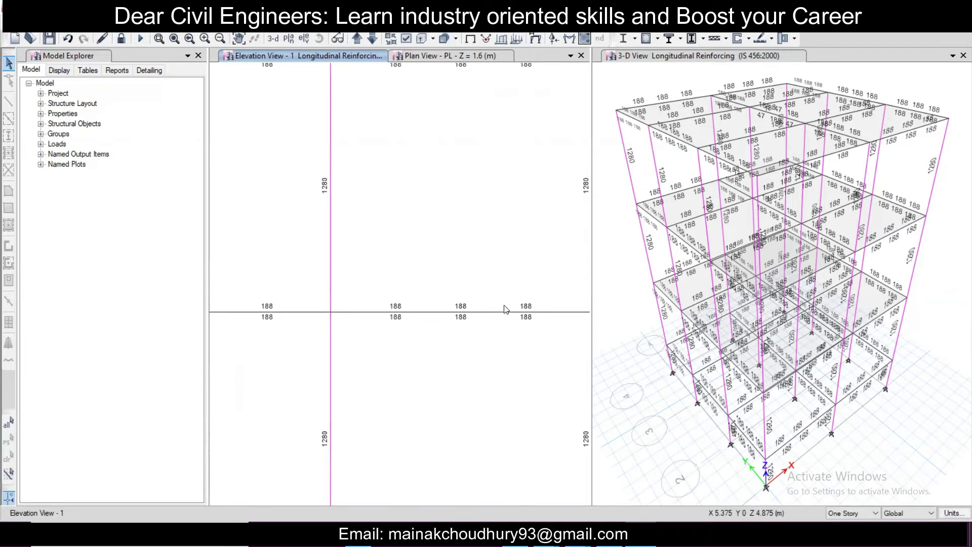
scroll(503, 307, down, 3)
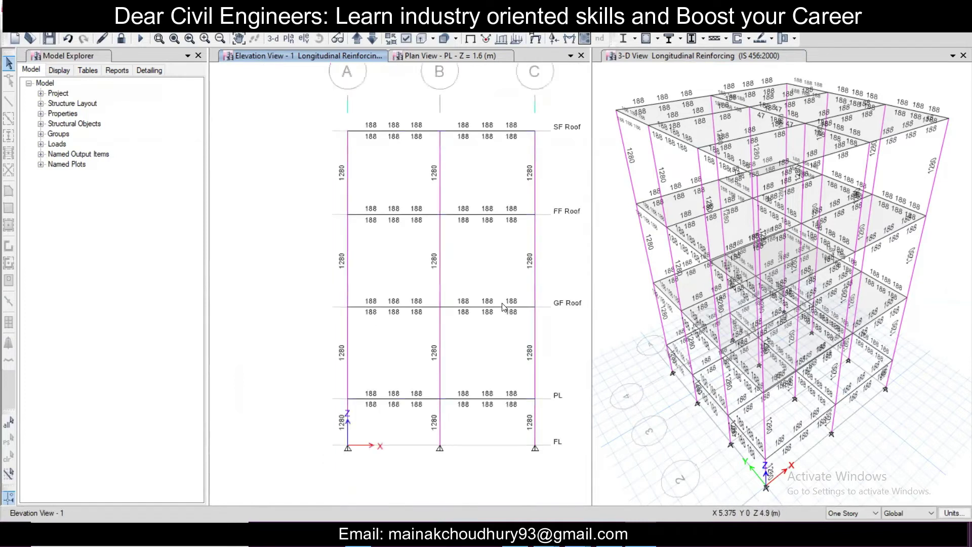
middle_drag(542, 326, 501, 343)
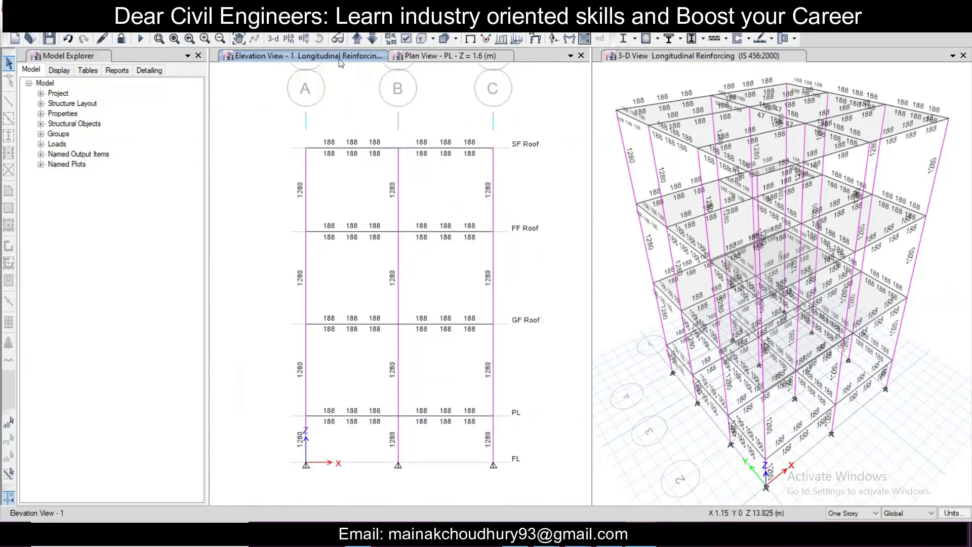
Display the Rebar Percentage concrete frame design output on Elevation View 1
click(658, 40)
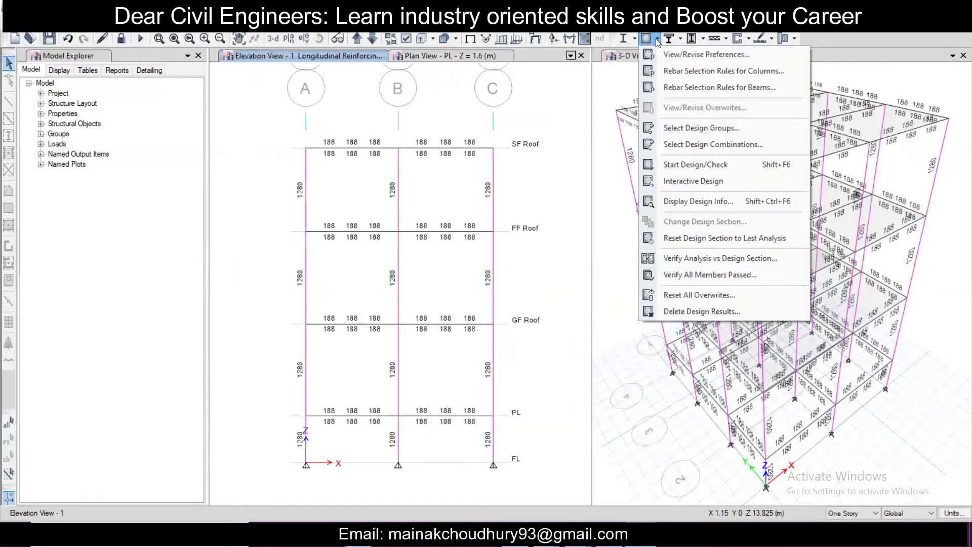
click(706, 202)
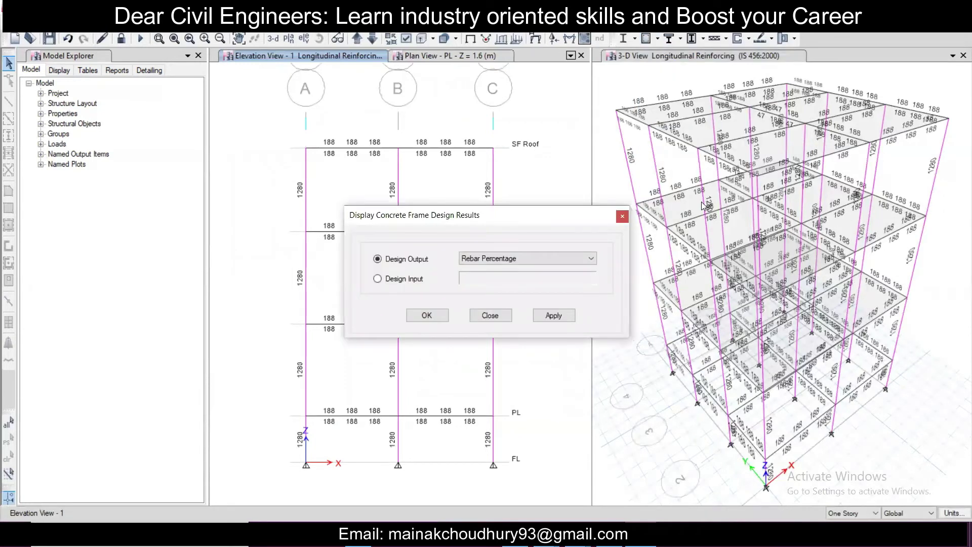
click(579, 261)
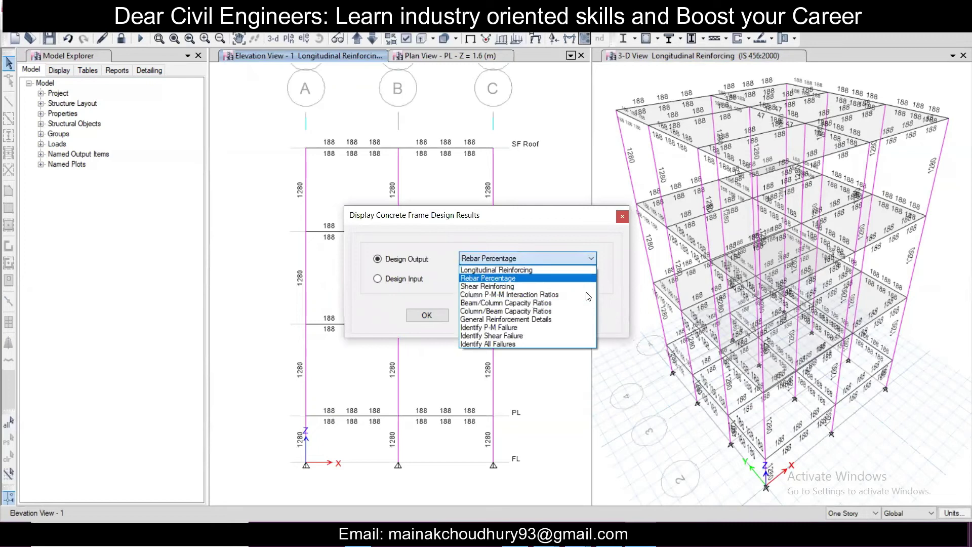
click(583, 278)
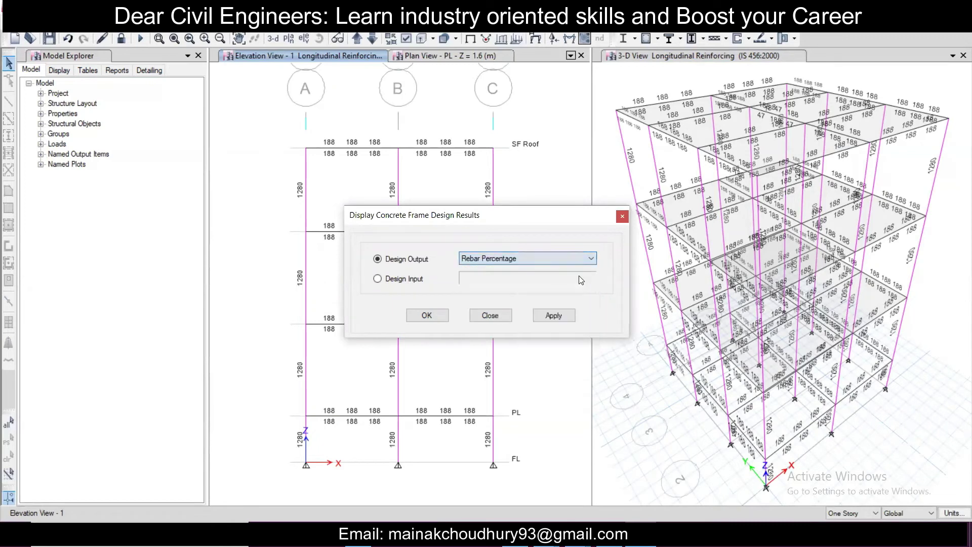
click(427, 315)
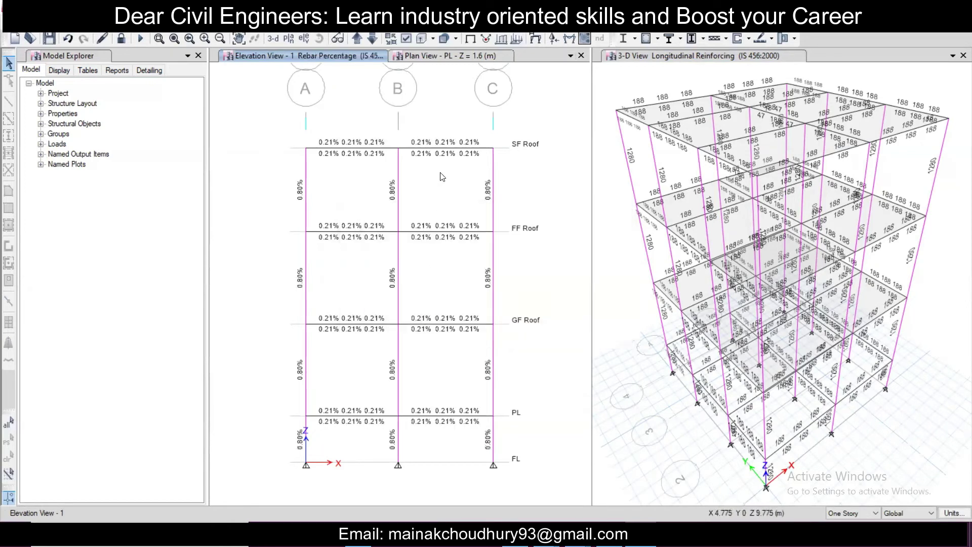
Examine the rebar percentages of the beams and columns in Elevation View 1 and compare the reinforcement areas in the 3-D view
scroll(407, 142, up, 3)
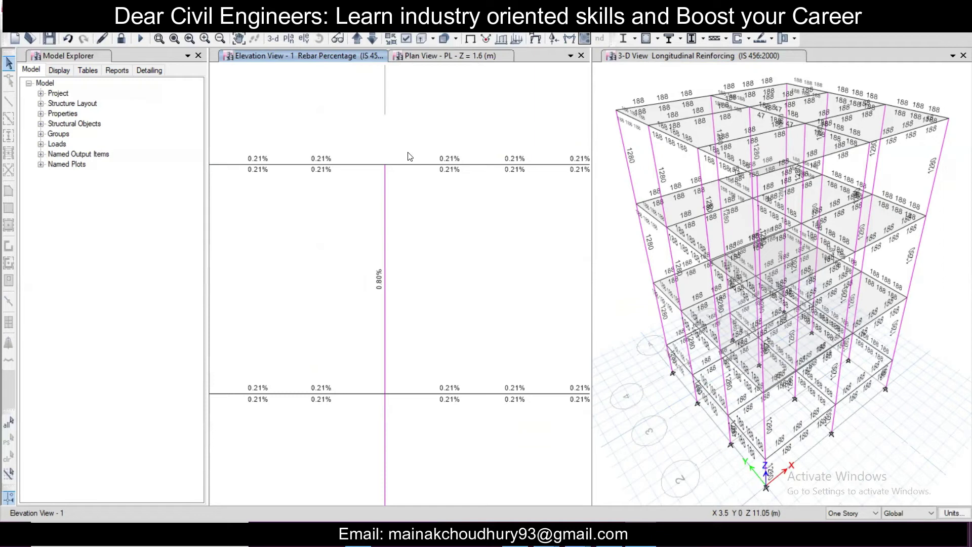
scroll(410, 156, down, 3)
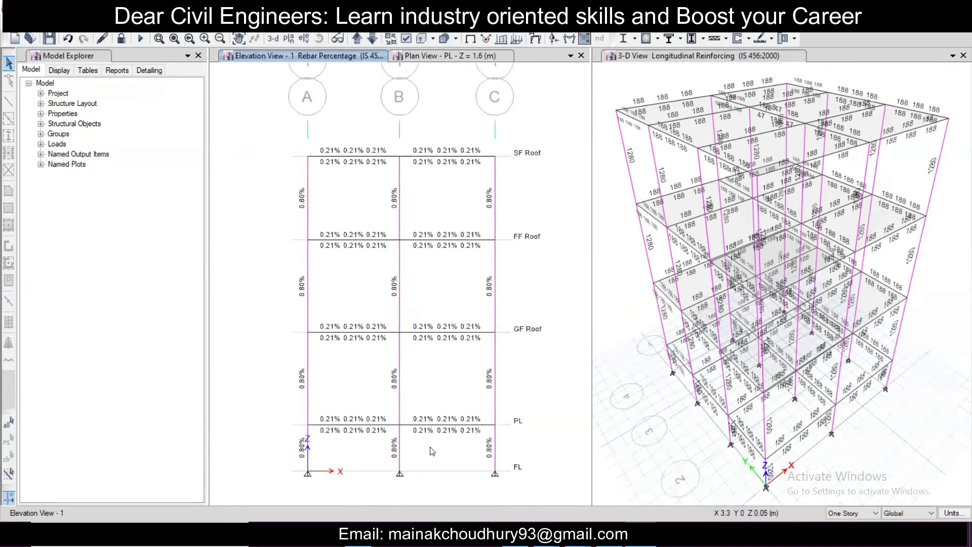
scroll(432, 451, up, 3)
scroll(431, 451, down, 2)
scroll(430, 452, up, 2)
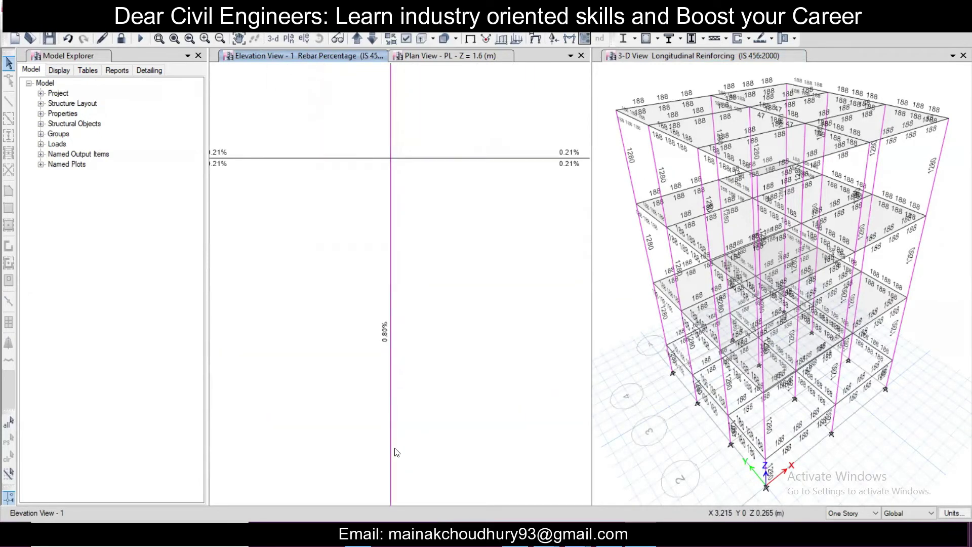
scroll(396, 452, down, 3)
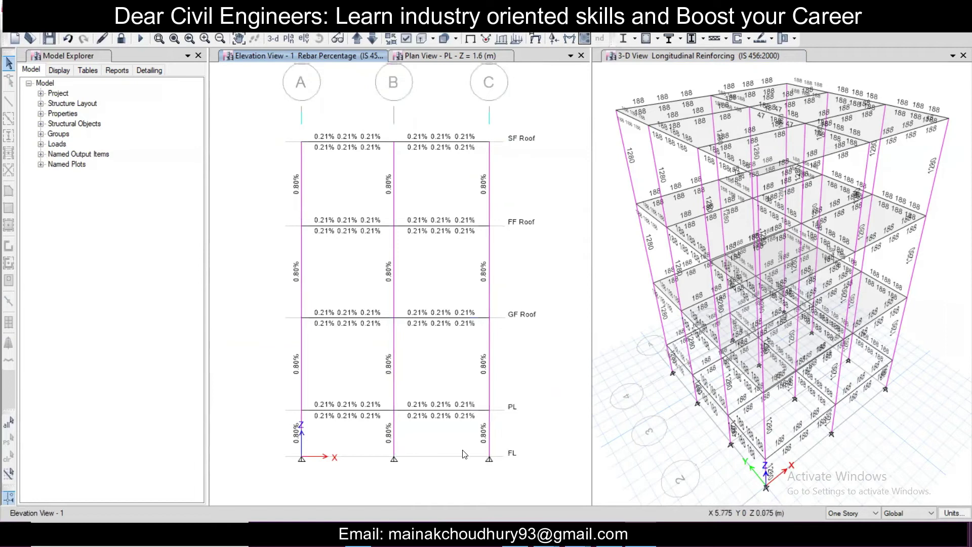
scroll(487, 443, up, 3)
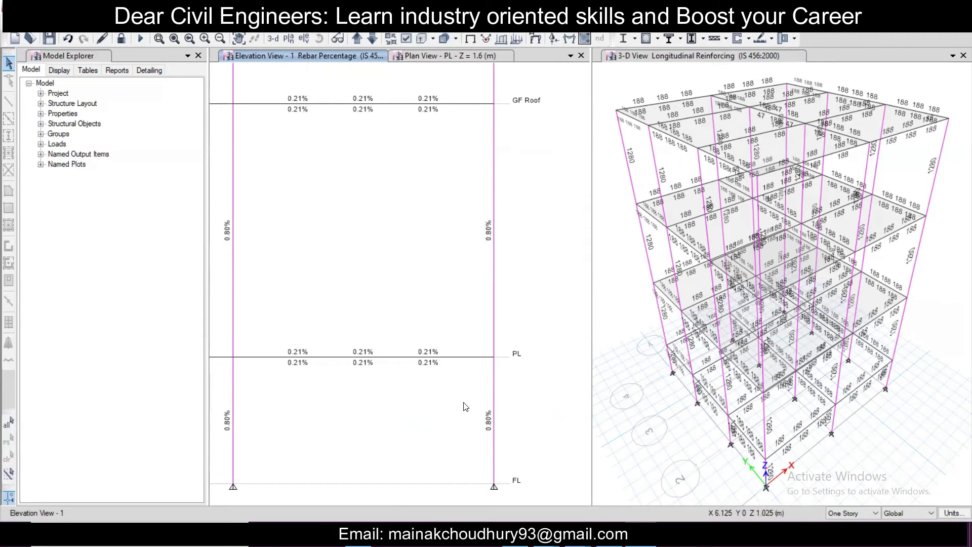
scroll(465, 407, down, 3)
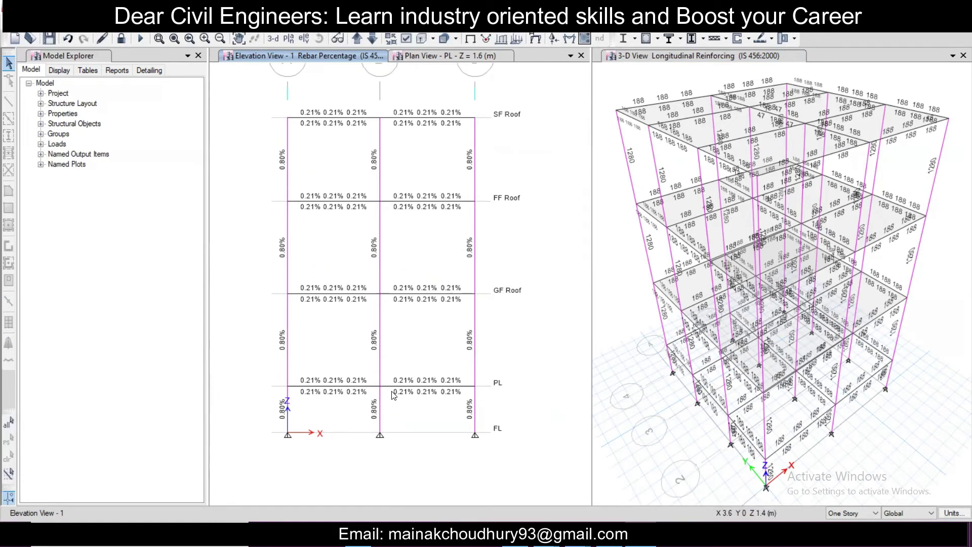
scroll(420, 382, up, 3)
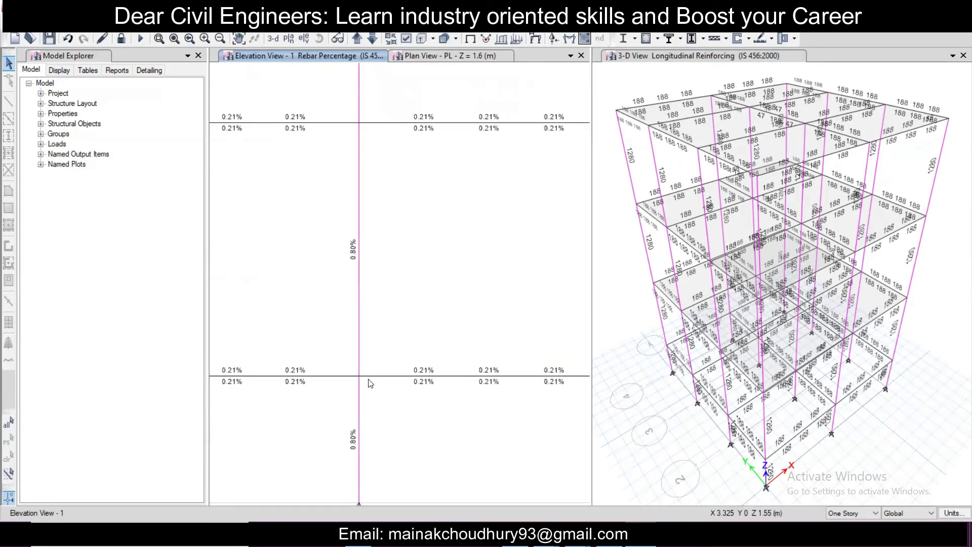
scroll(370, 383, down, 3)
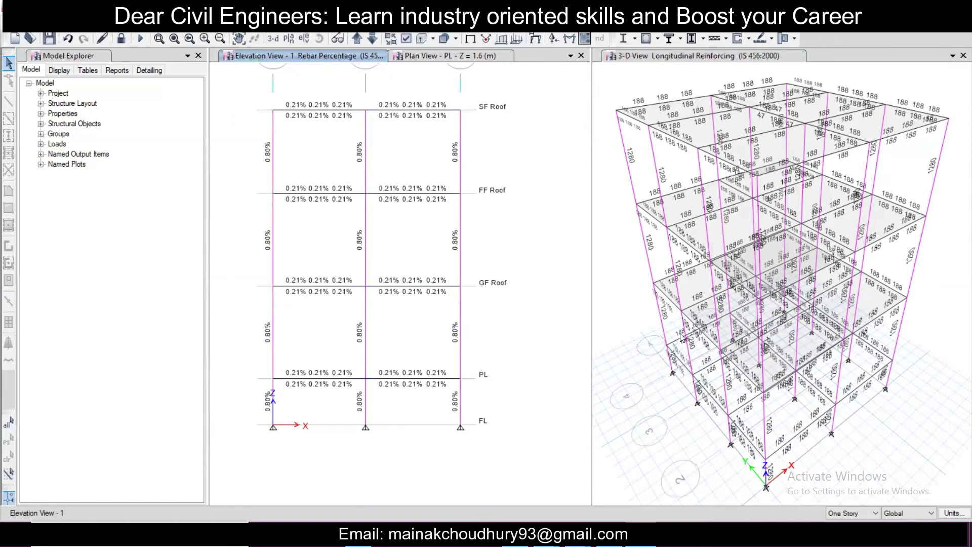
scroll(646, 245, up, 5)
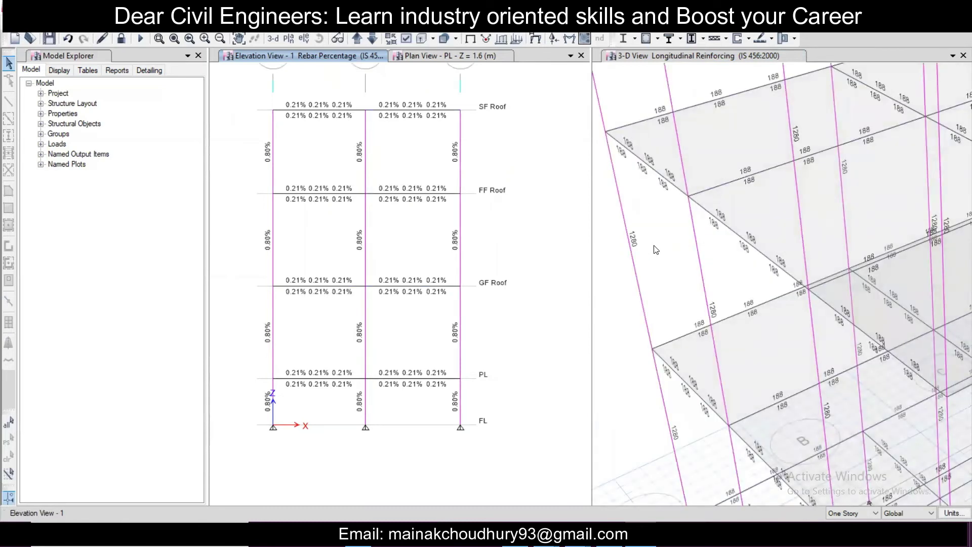
scroll(656, 250, down, 5)
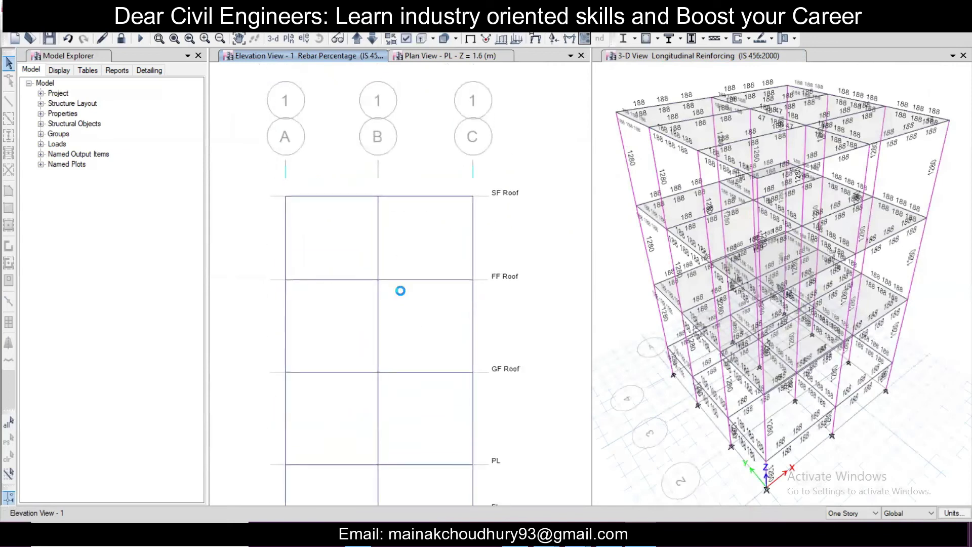
Open the concrete design summary report of the SF Roof beam between grids B and C in Elevation View 1
scroll(416, 195, up, 3)
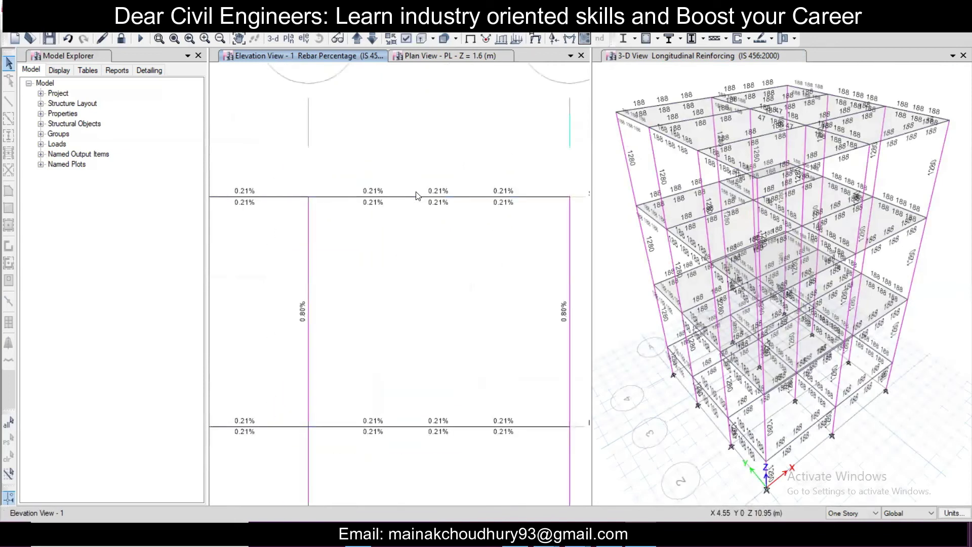
click(415, 197)
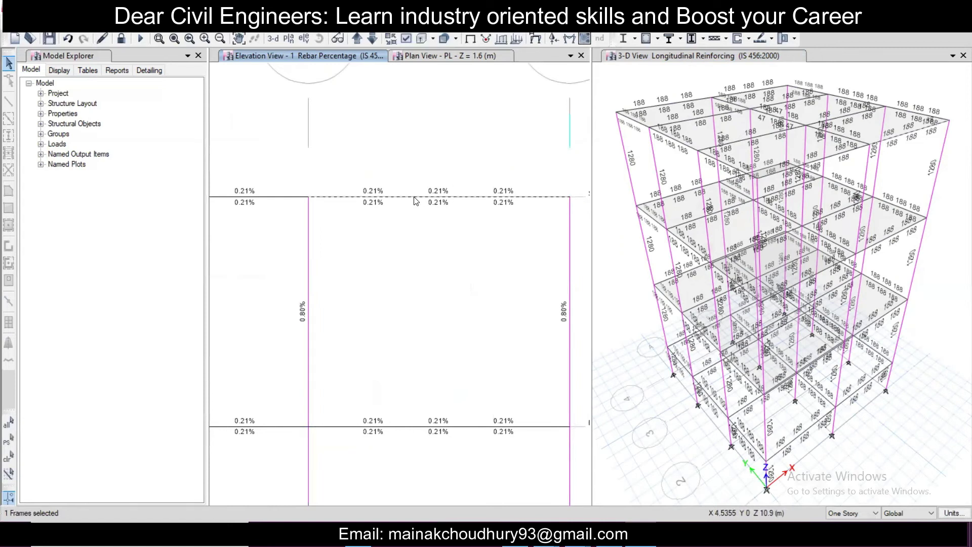
right_click(414, 201)
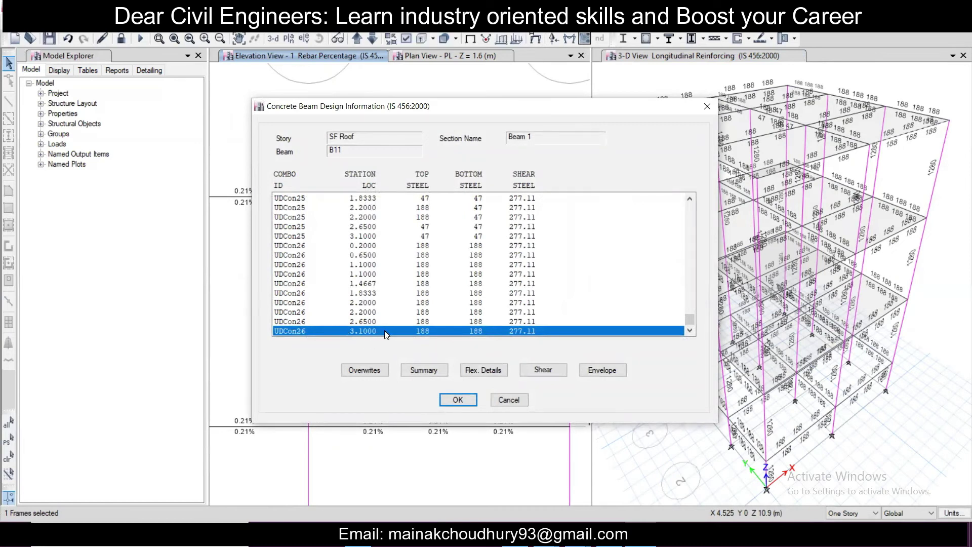
click(430, 371)
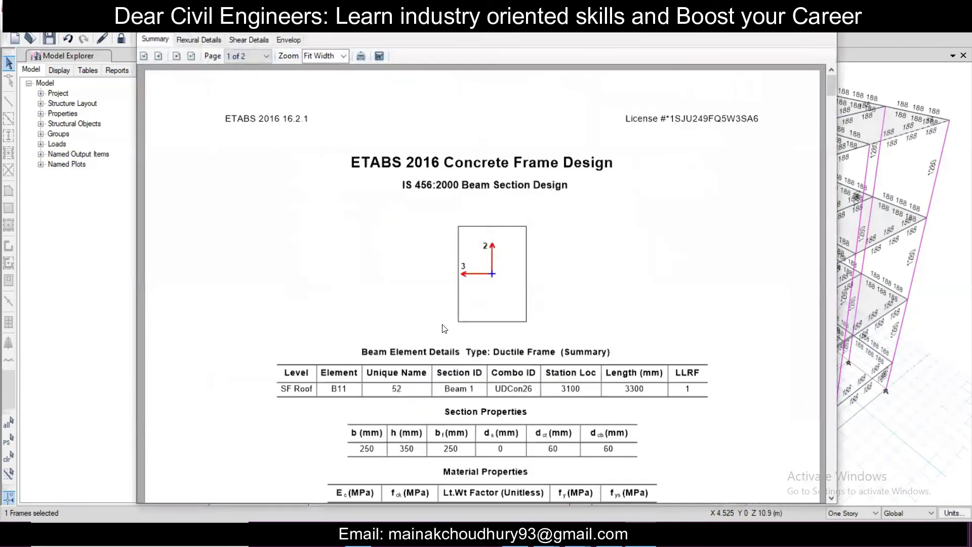
Read the beam report's section and material properties, factored forces, design moments and required flexural reinforcement
scroll(442, 329, down, 1)
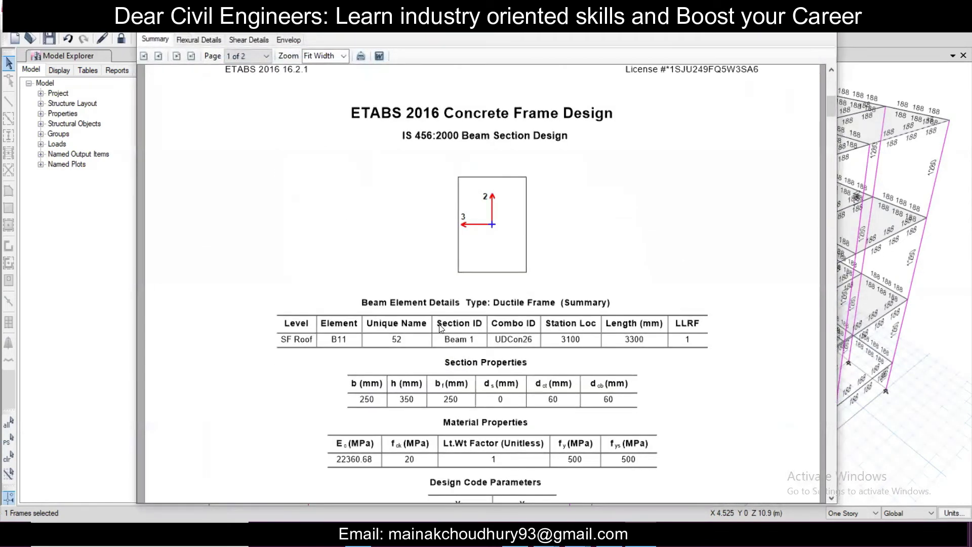
scroll(441, 329, down, 1)
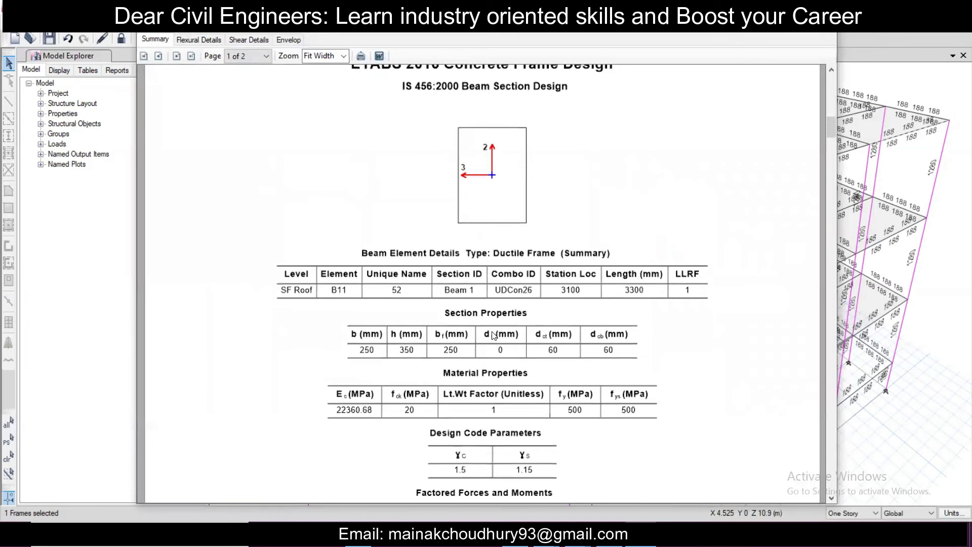
scroll(494, 336, down, 1)
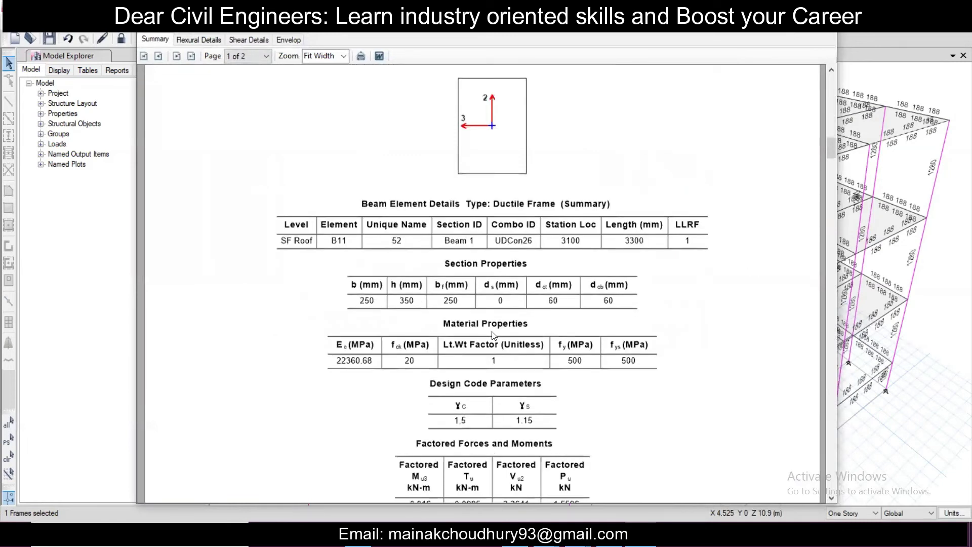
scroll(494, 336, down, 5)
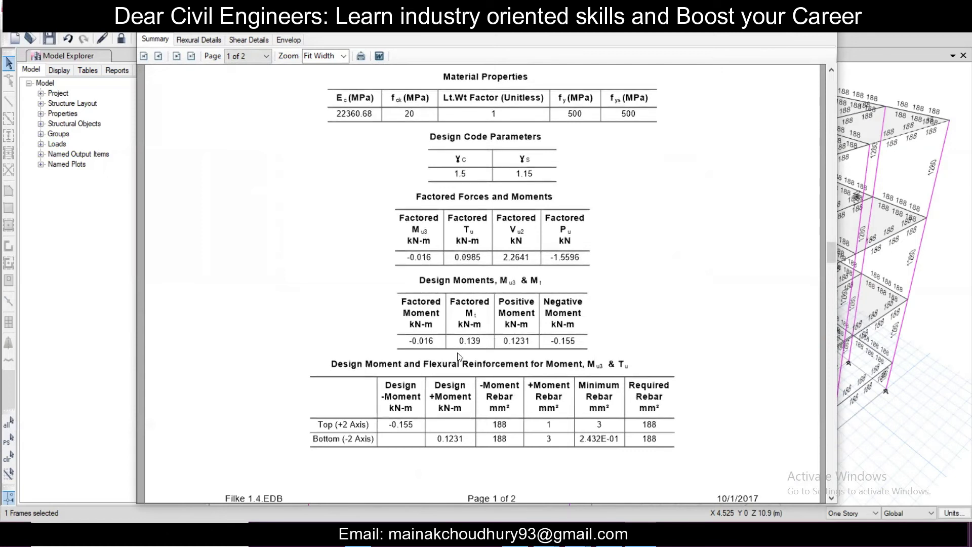
scroll(460, 356, up, 1)
scroll(460, 356, up, 2)
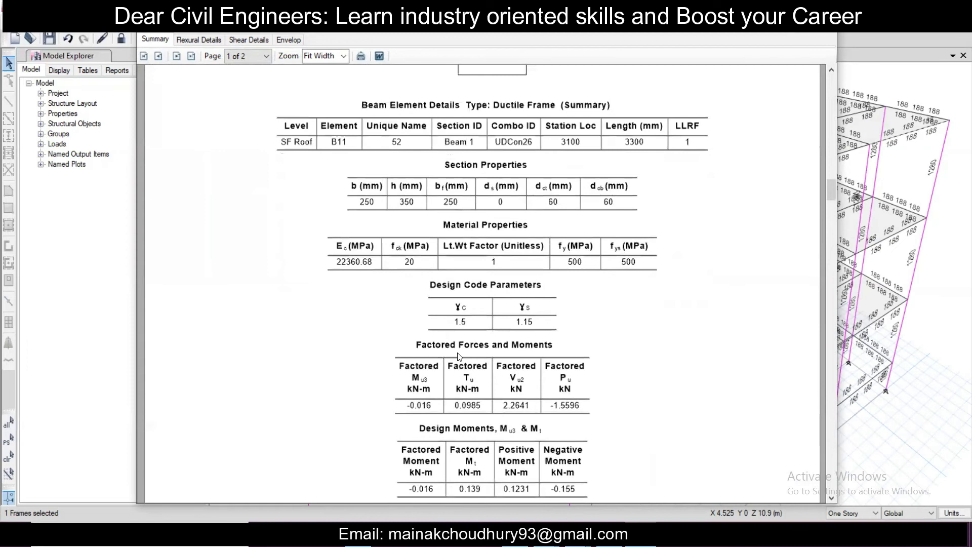
scroll(460, 357, down, 12)
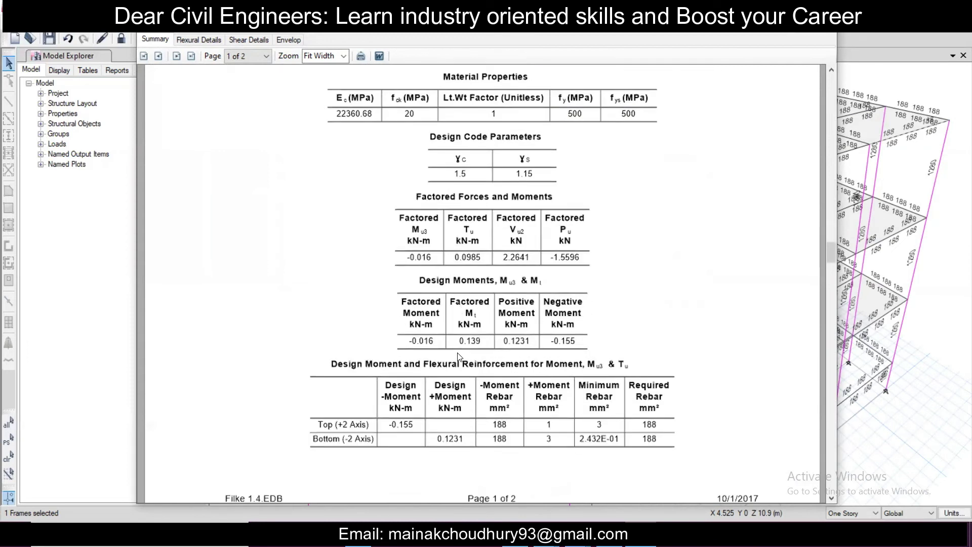
Review the beam report's shear and torsion reinforcement and its section data, and close the report and the beam design information
scroll(458, 361, down, 2)
scroll(458, 359, up, 3)
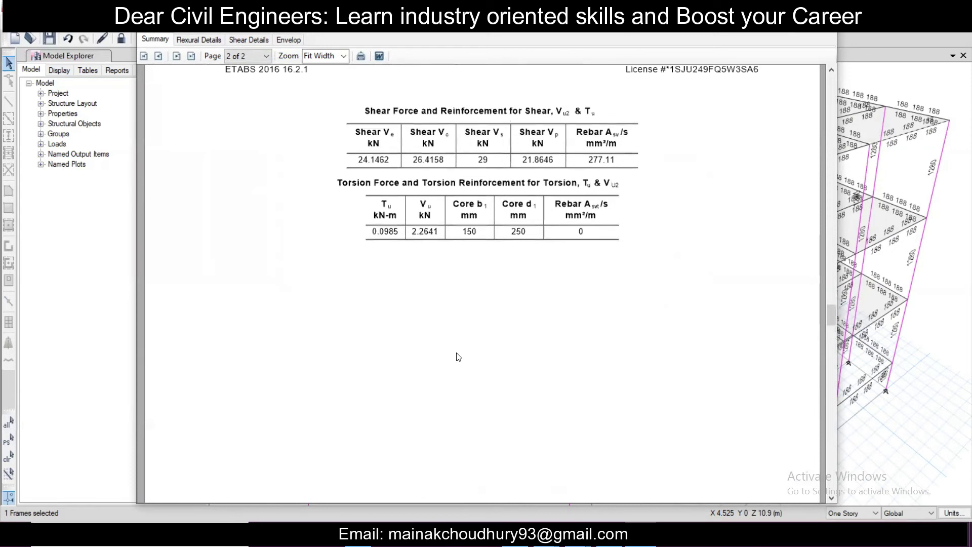
scroll(459, 357, up, 1)
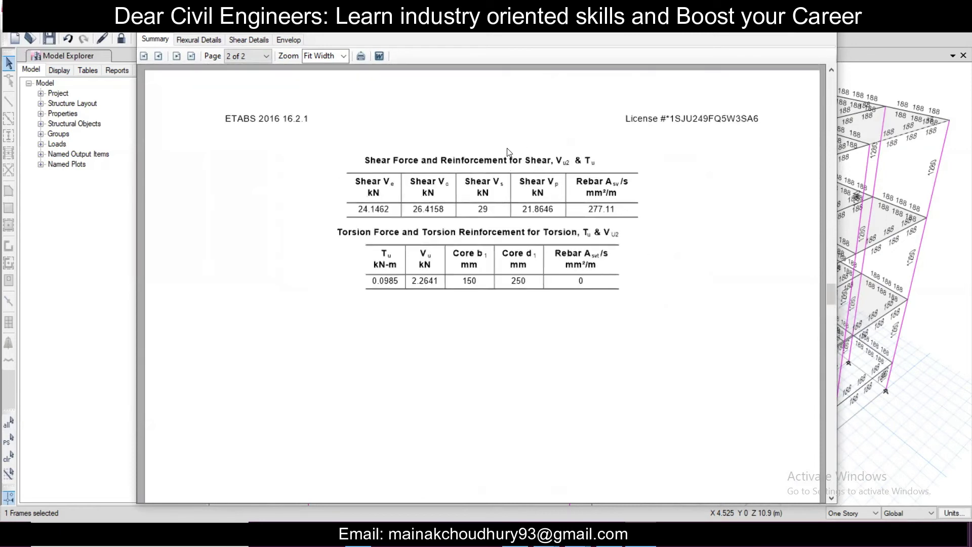
scroll(592, 205, up, 3)
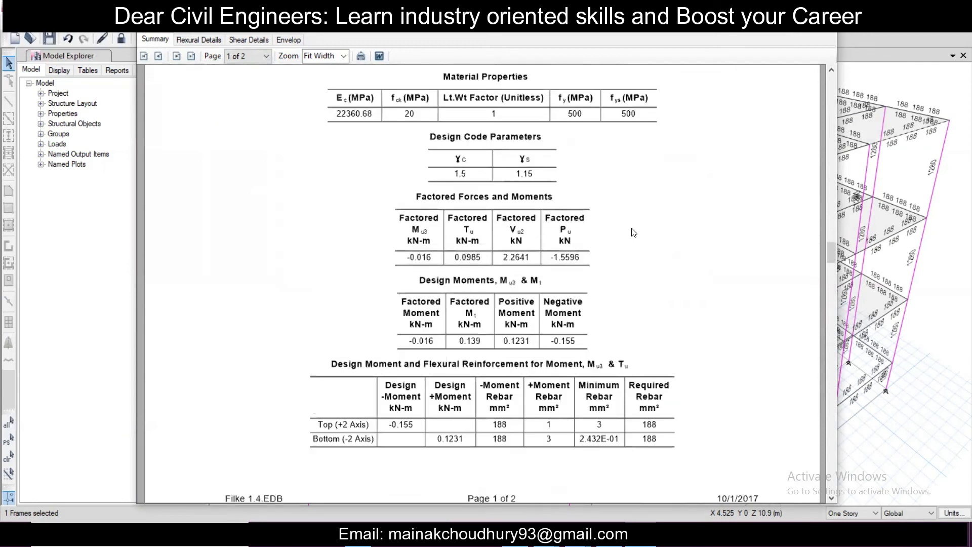
scroll(597, 279, up, 3)
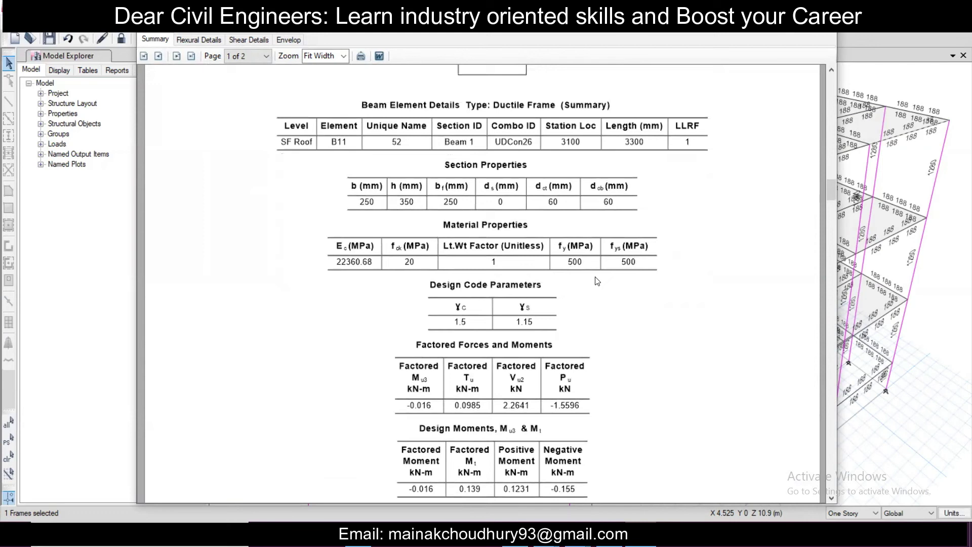
scroll(597, 281, up, 5)
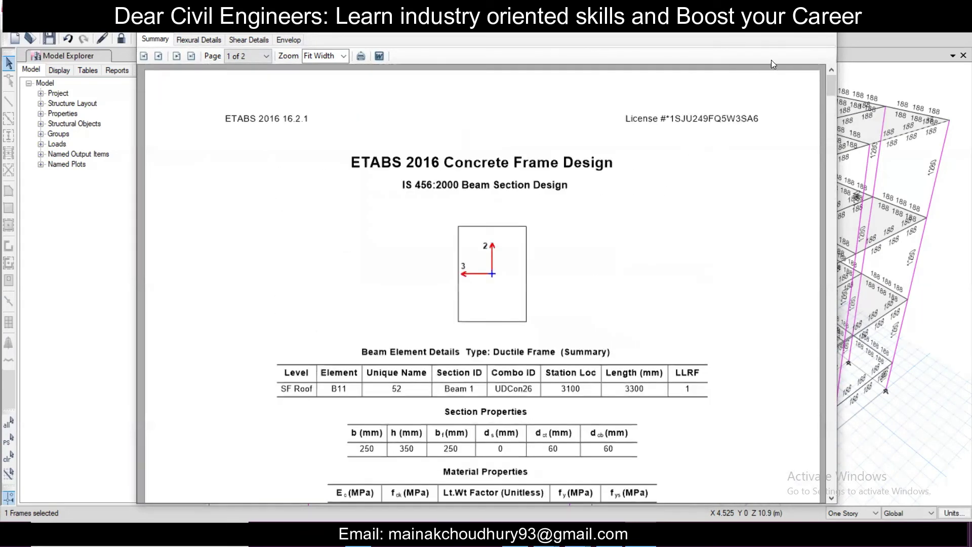
click(823, 35)
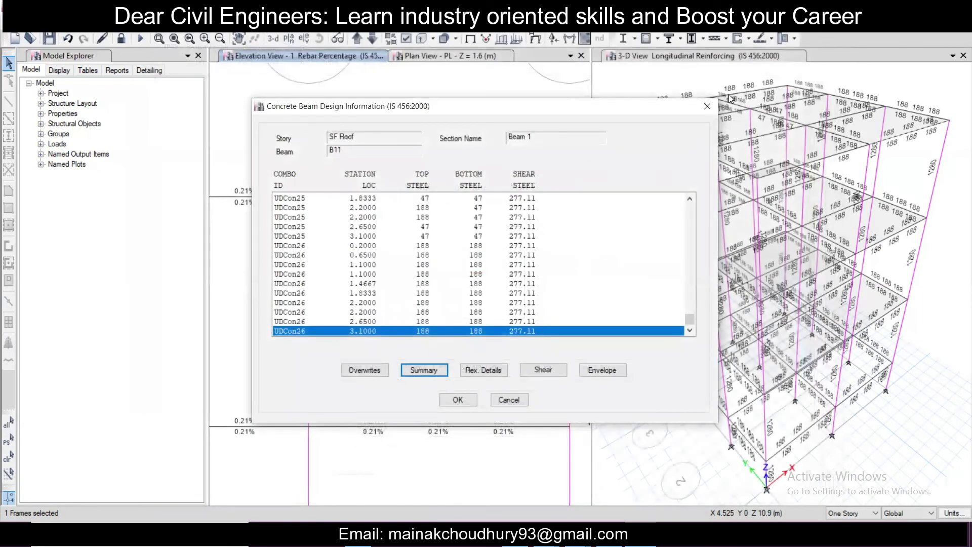
click(707, 106)
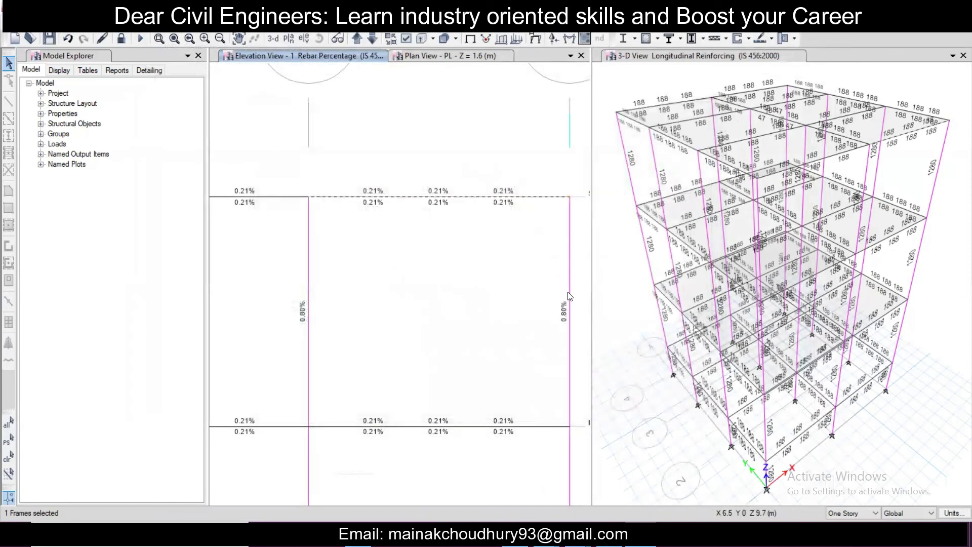
Open the concrete design summary report of the FF Roof column on grid C in Elevation View 1
scroll(570, 297, down, 3)
click(543, 384)
right_click(544, 384)
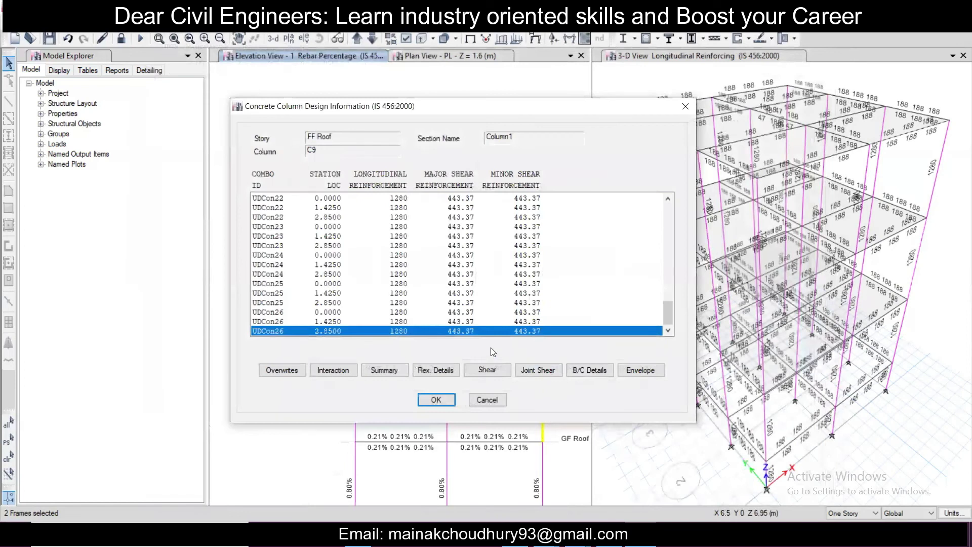
click(384, 370)
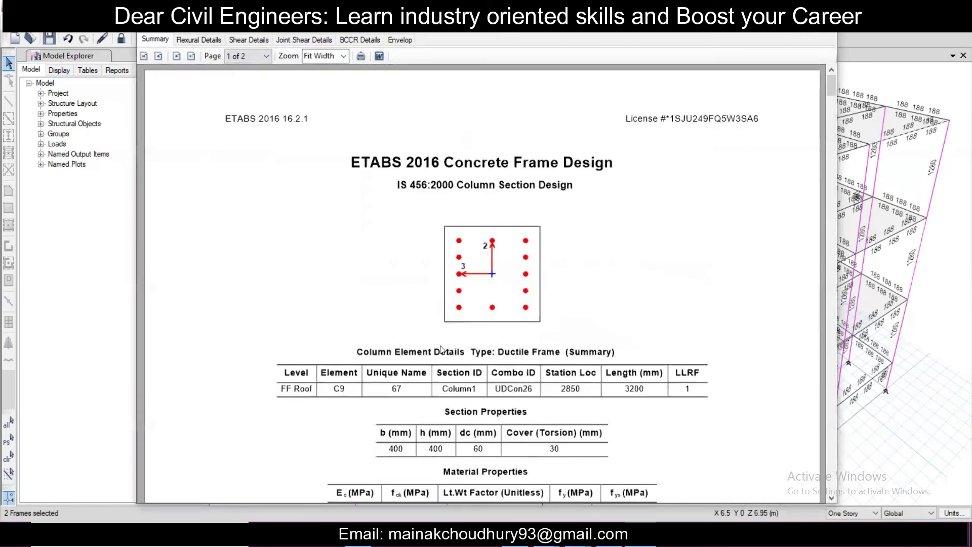
Read the column report's rebar area and percentage, shear design, joint shear, capacity ratio and additional moment tables, and close the column design windows
scroll(475, 348, down, 5)
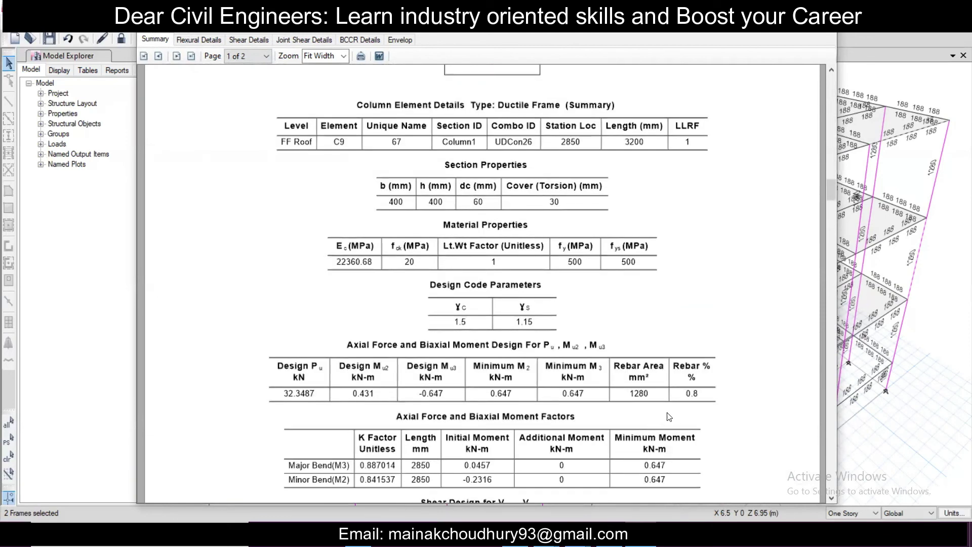
scroll(646, 397, down, 1)
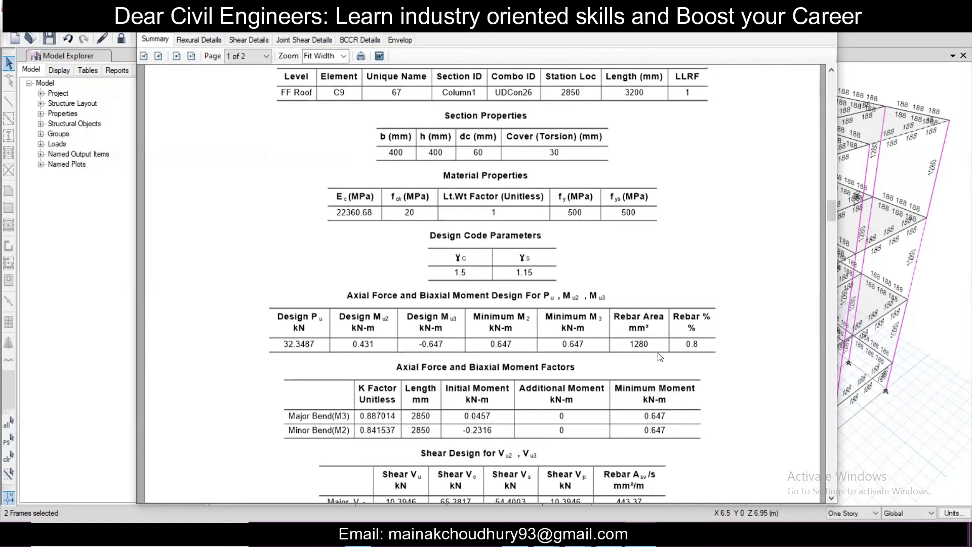
scroll(659, 350, down, 1)
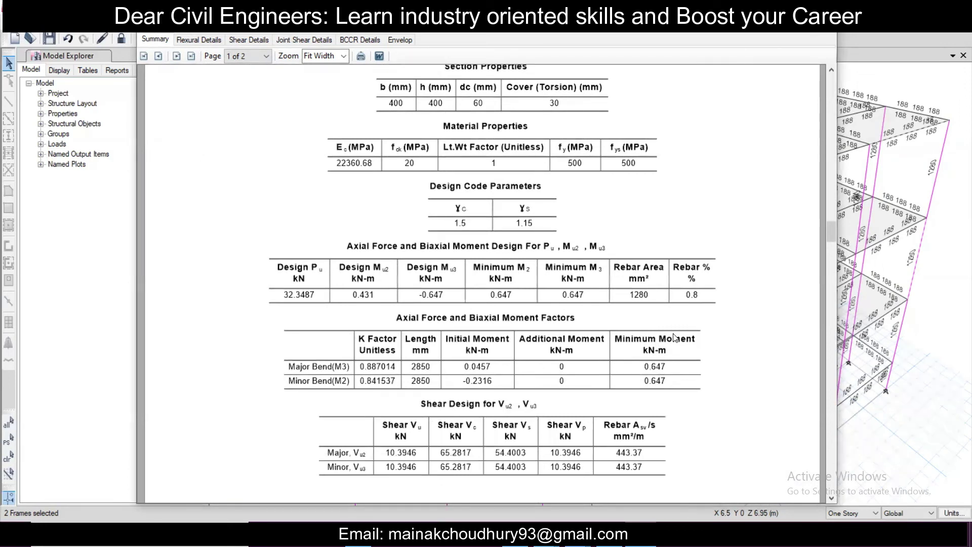
scroll(681, 301, down, 1)
scroll(681, 301, down, 3)
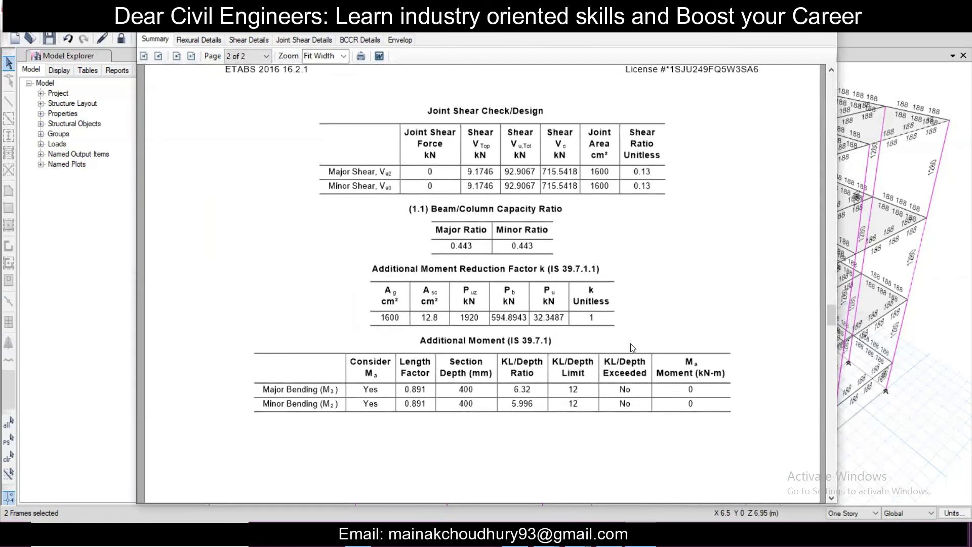
scroll(631, 343, down, 2)
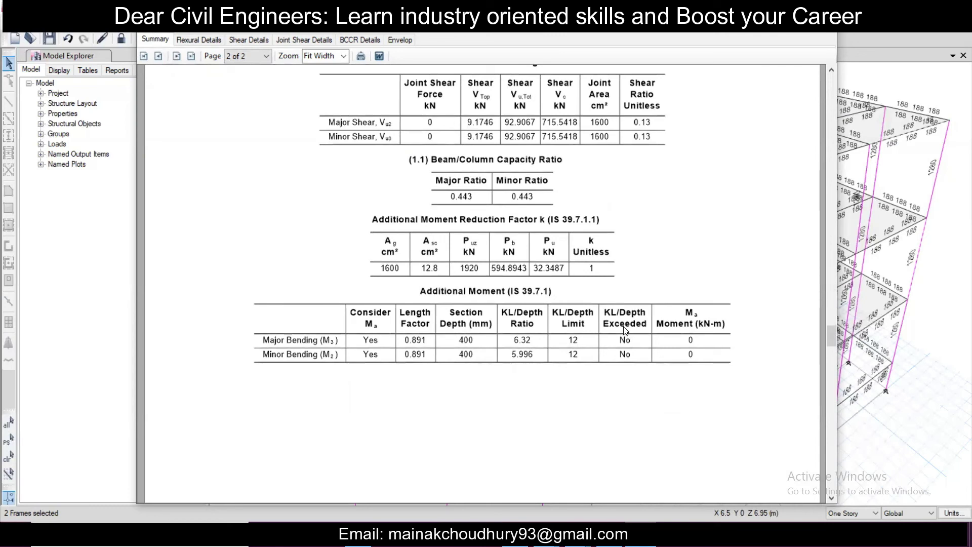
scroll(626, 329, up, 10)
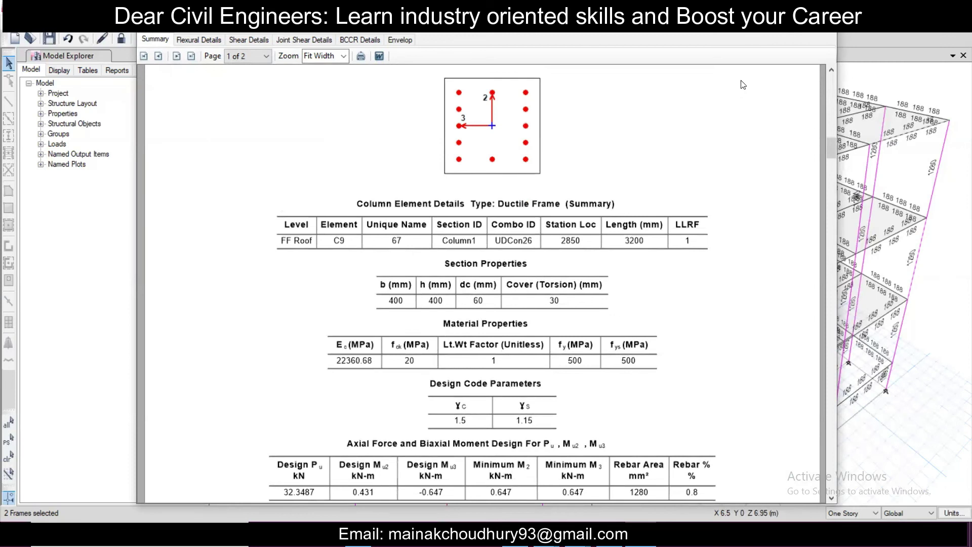
click(817, 31)
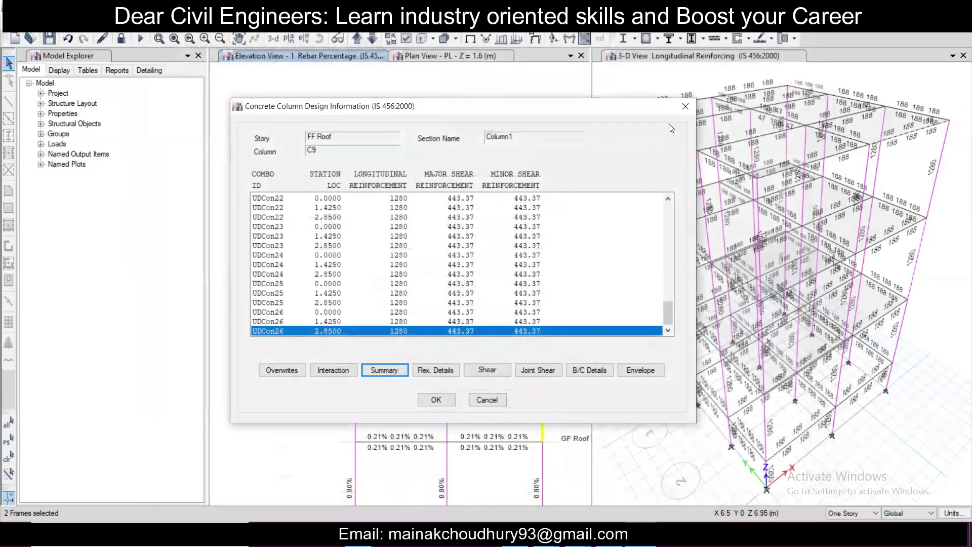
click(682, 106)
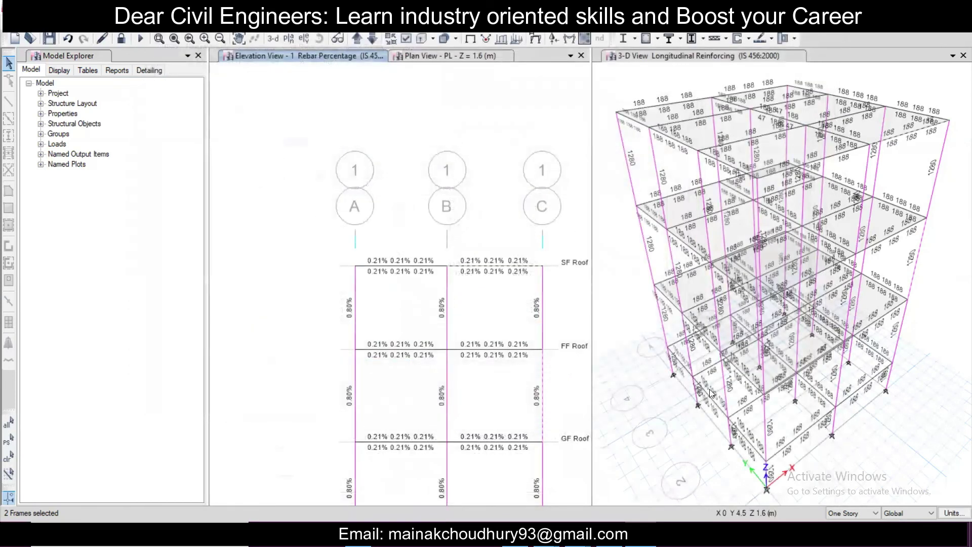
Examine the rebar percentages across Elevation View 1 and the longitudinal reinforcement areas of the beams and columns in the 3-D view
scroll(501, 354, down, 2)
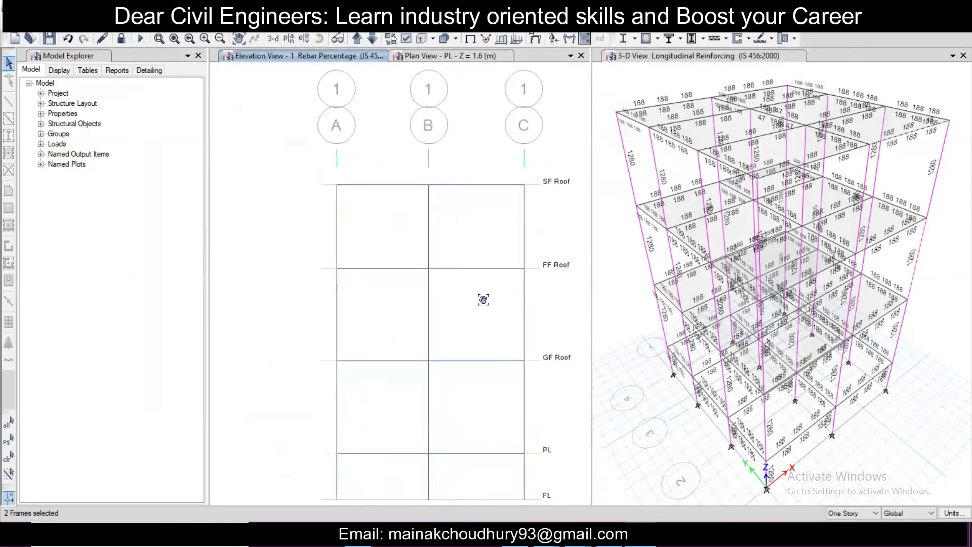
scroll(460, 279, up, 2)
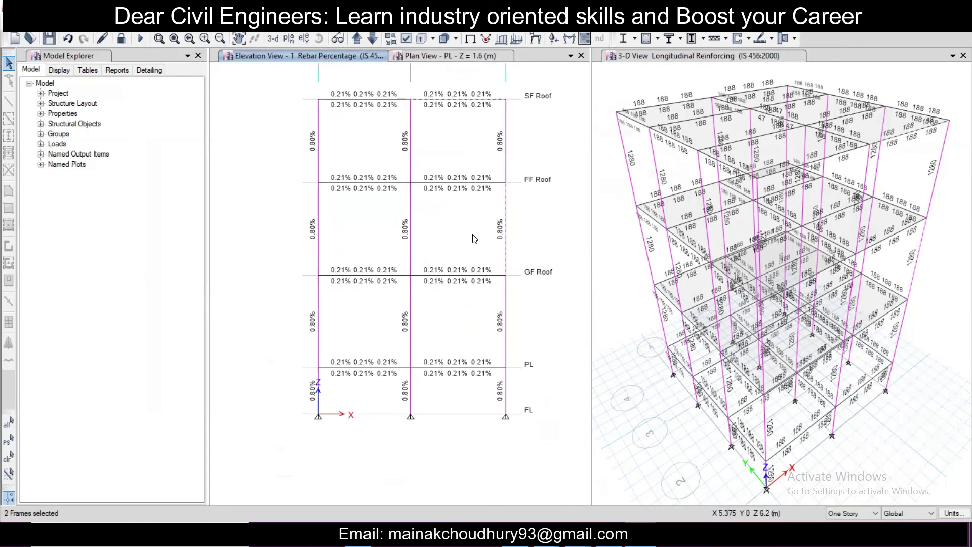
middle_drag(471, 242, 491, 283)
scroll(679, 246, up, 3)
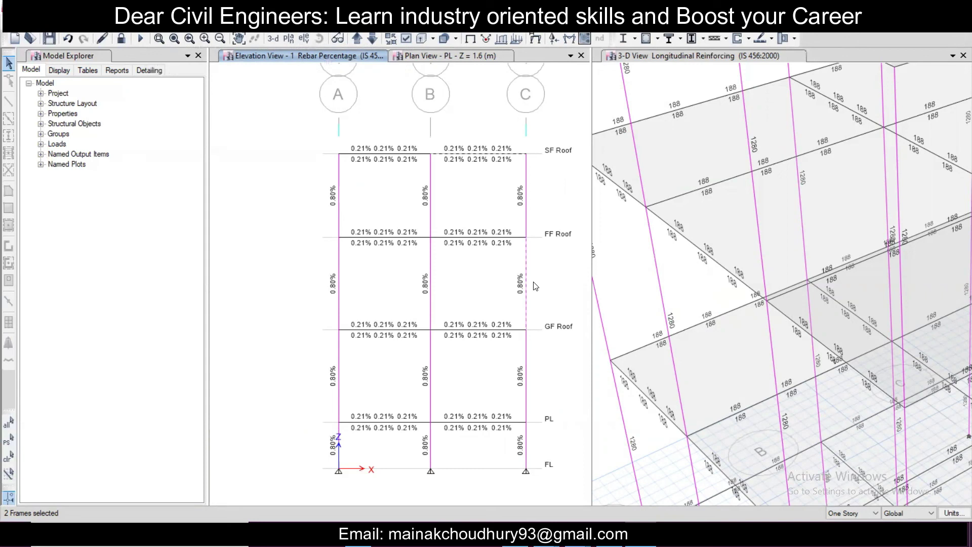
scroll(537, 292, down, 2)
scroll(539, 297, up, 2)
scroll(674, 307, down, 5)
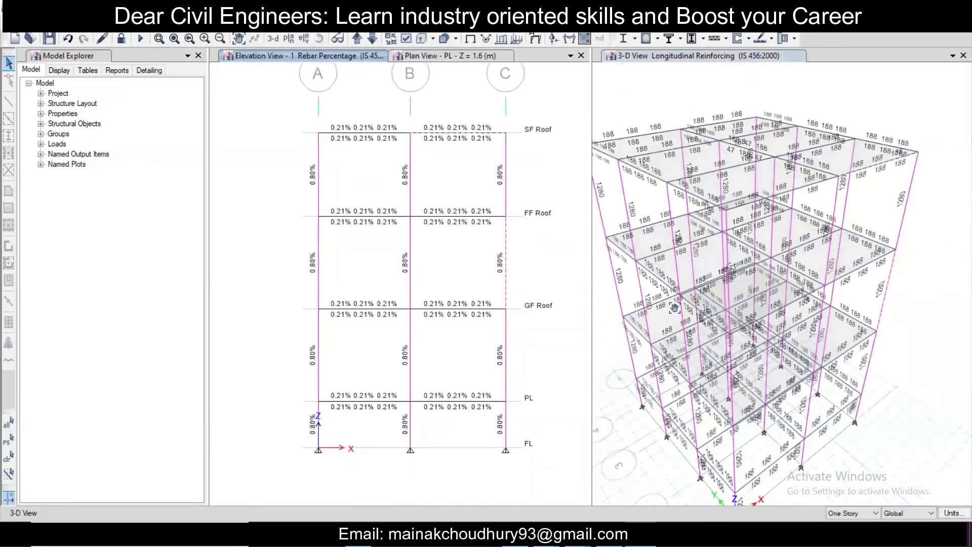
middle_drag(675, 307, 679, 289)
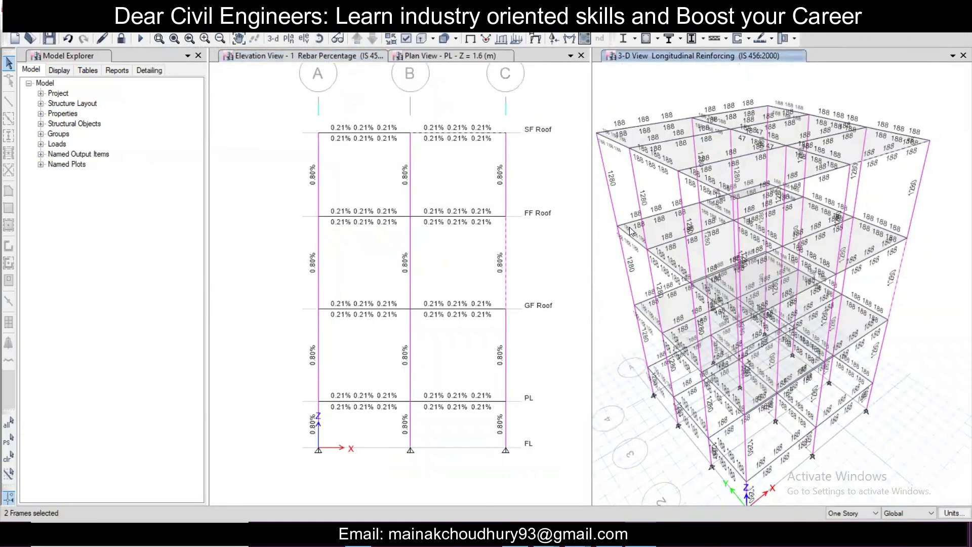
middle_drag(630, 230, 642, 234)
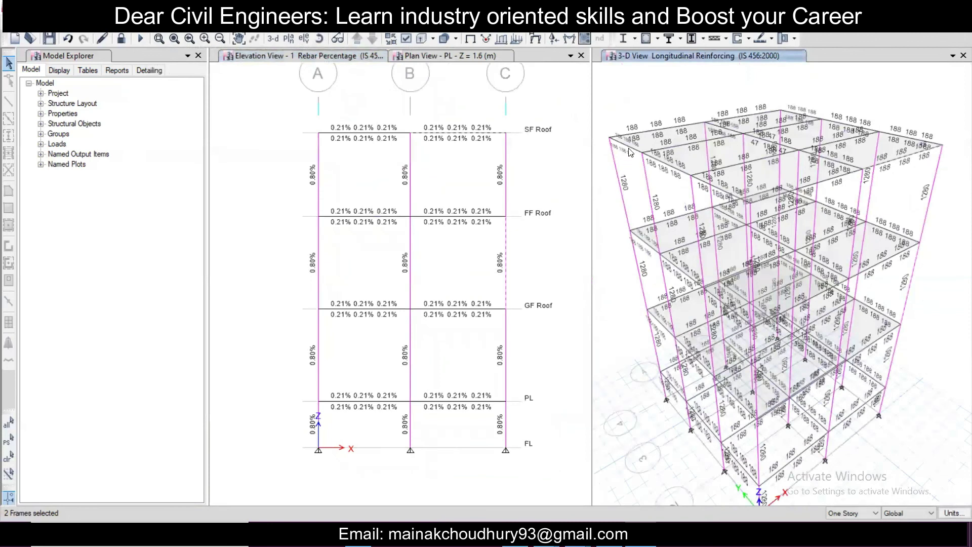
scroll(630, 152, up, 5)
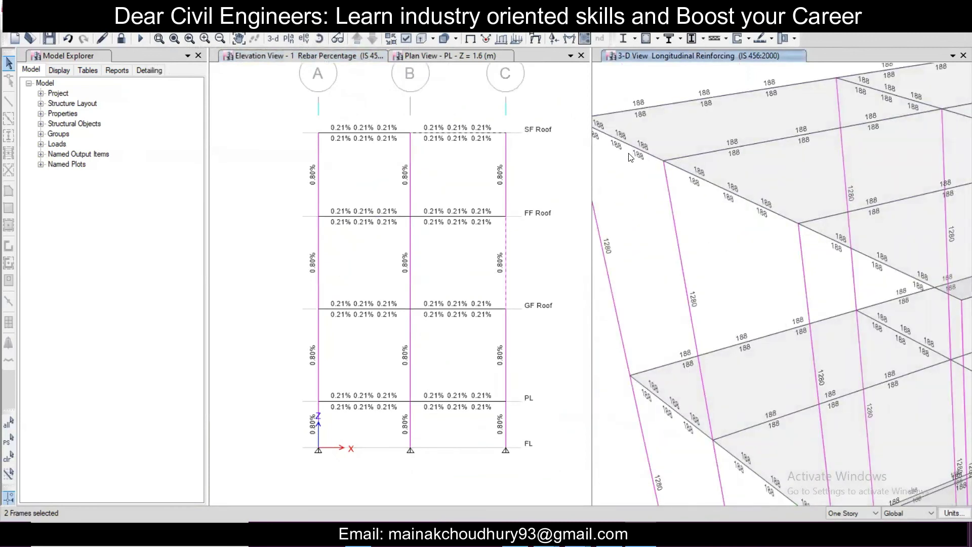
scroll(631, 156, down, 5)
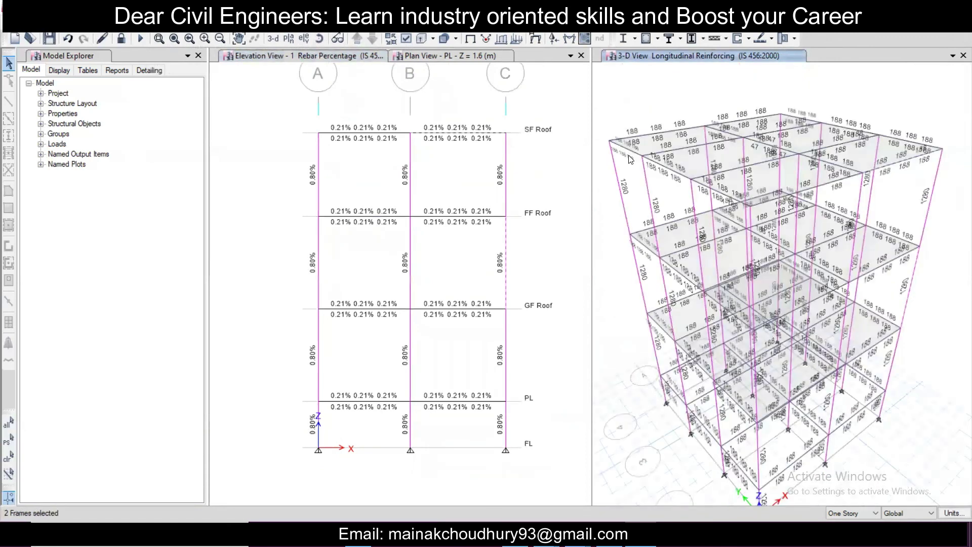
middle_drag(664, 322, 657, 273)
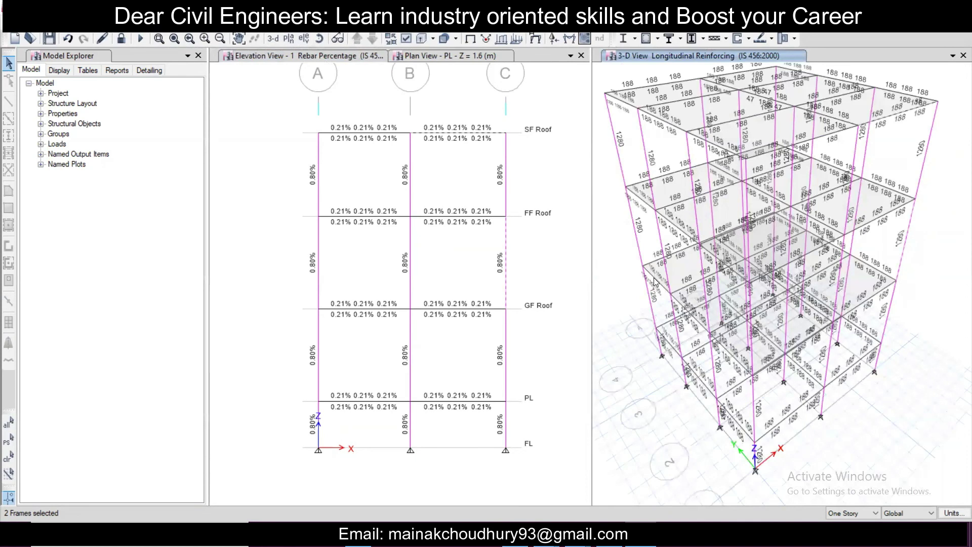
middle_drag(669, 288, 673, 311)
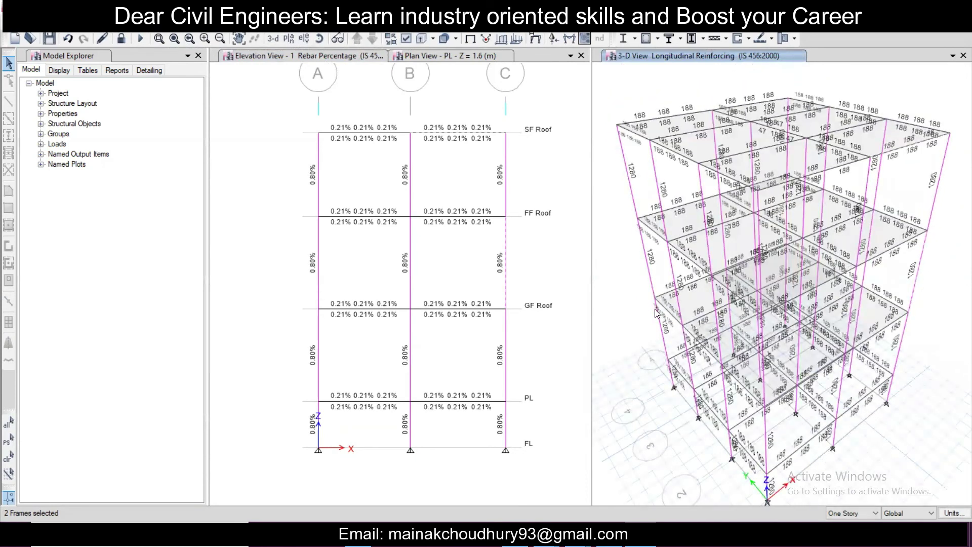